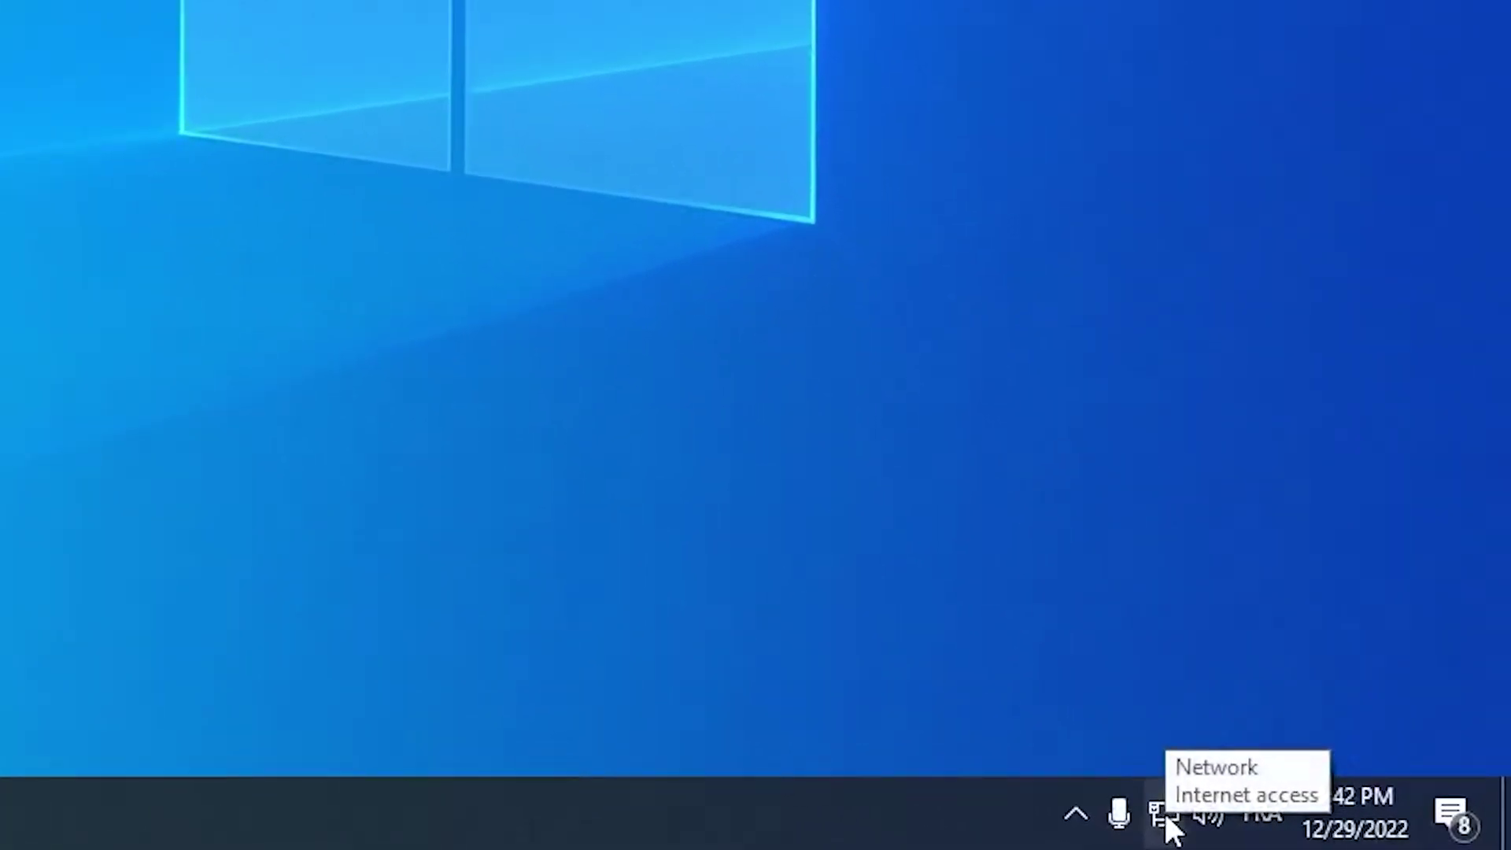
Open Network Connections from the Ethernet settings page and select the Ethernet adapter.
{"action": "right_click", "coordinate": [1166, 816]}
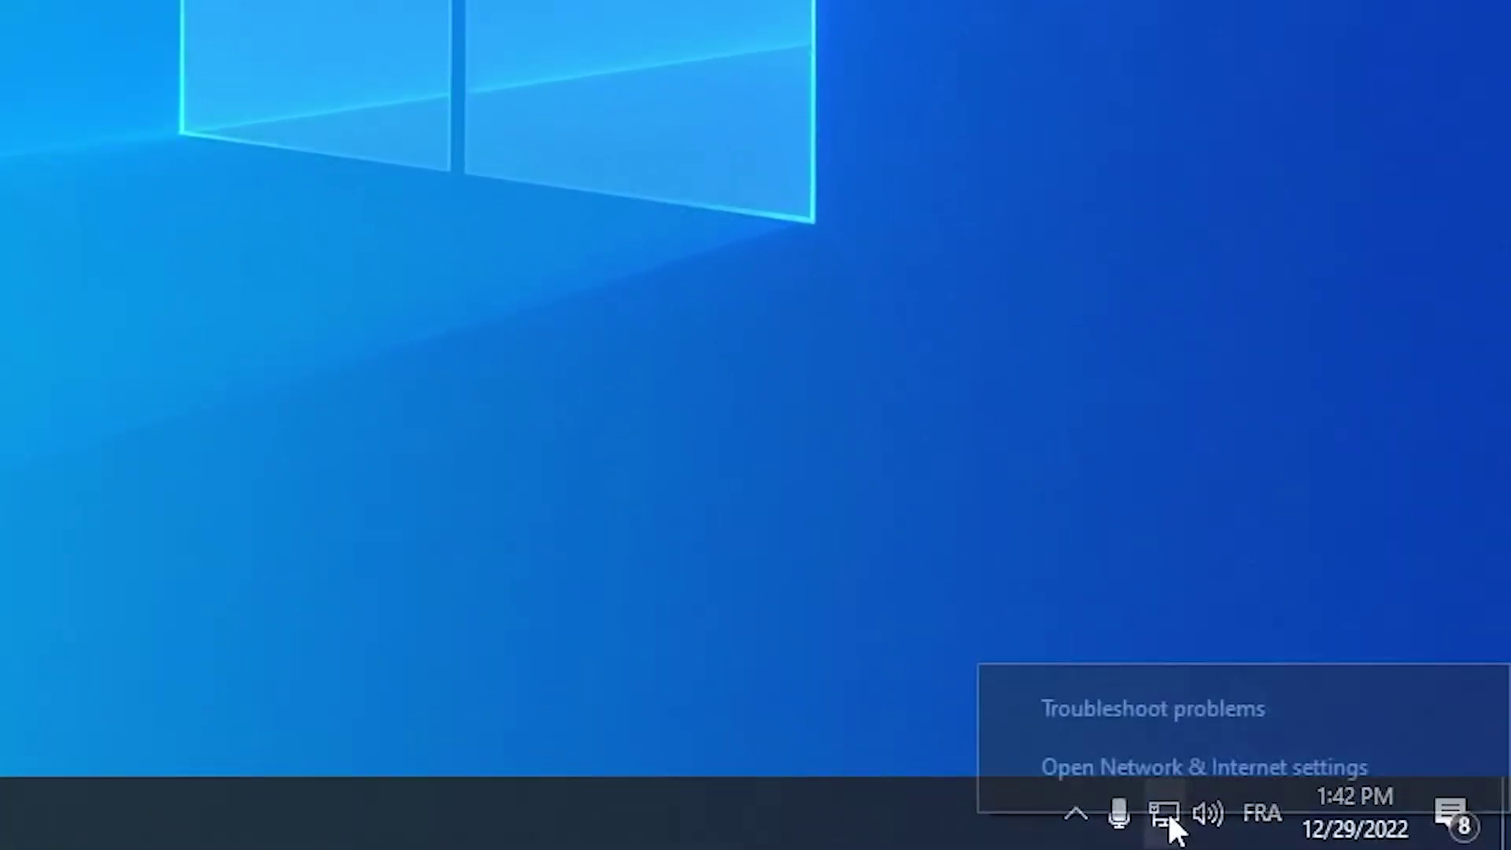
{"action": "left_click", "coordinate": [1202, 767]}
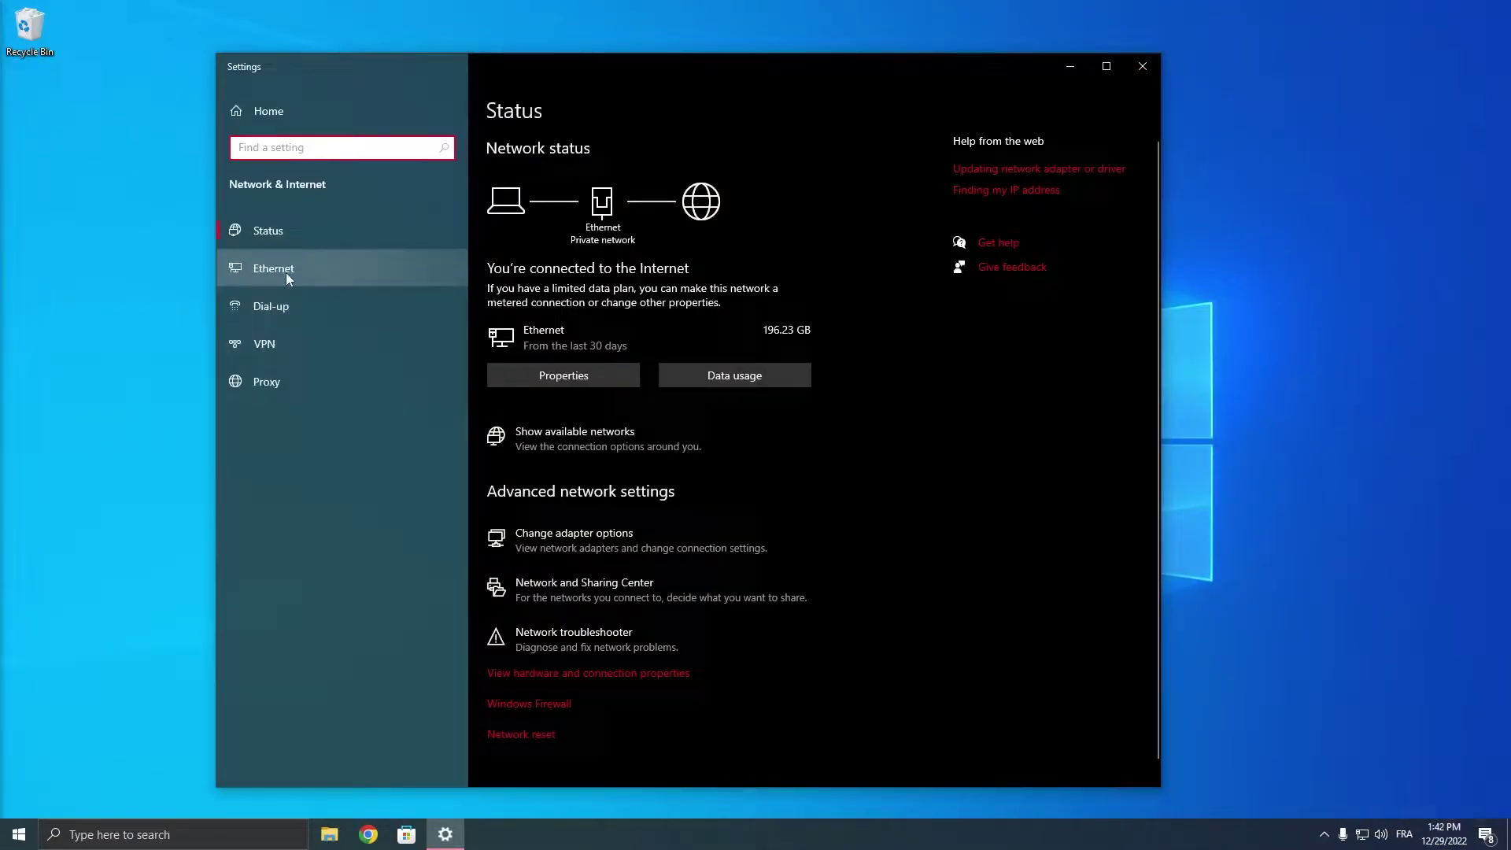
{"action": "left_click", "coordinate": [286, 271]}
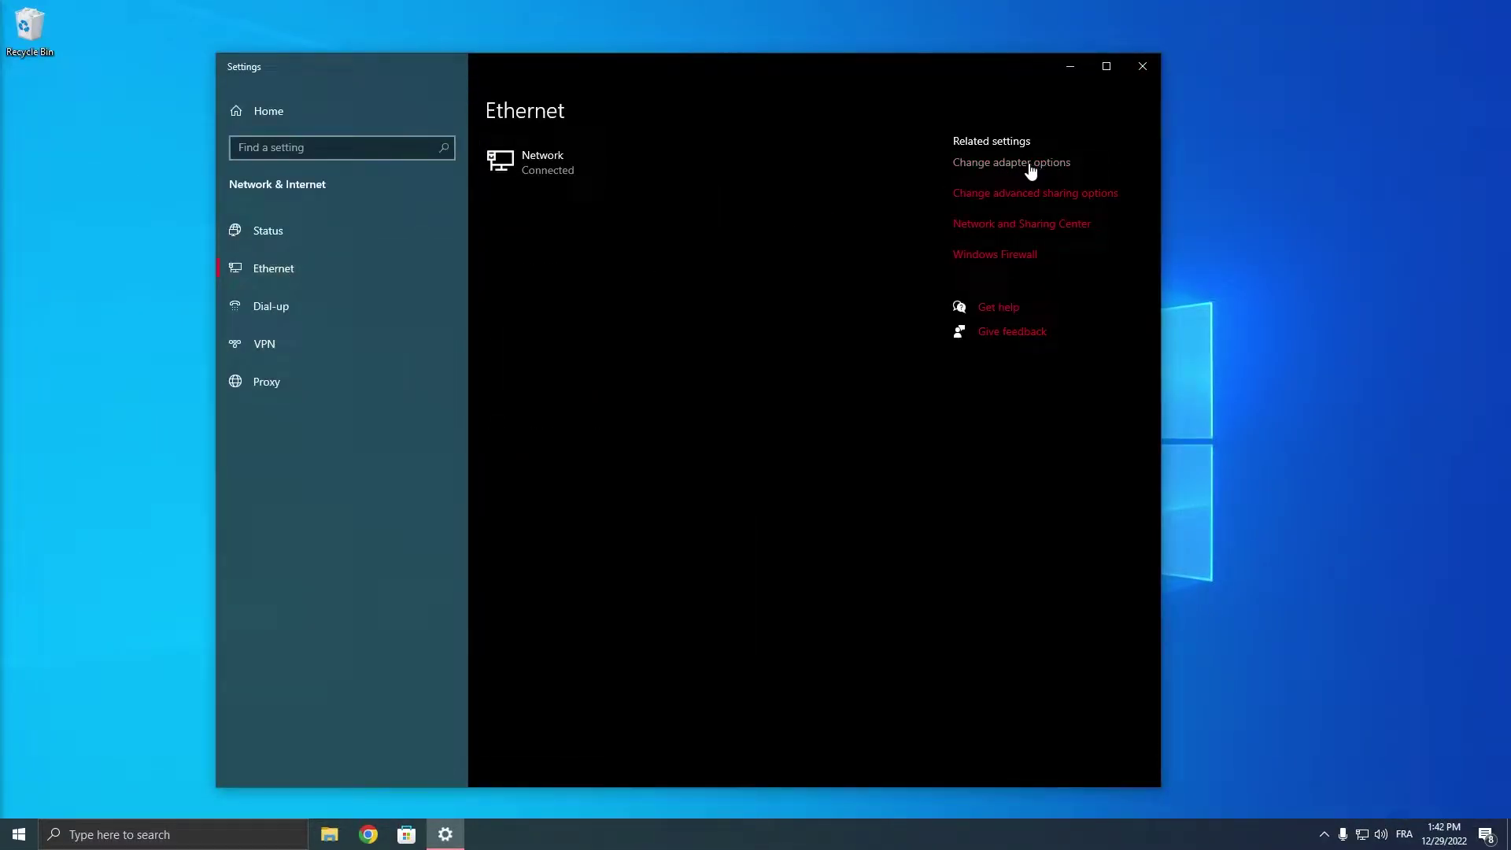
{"action": "left_click", "coordinate": [995, 167]}
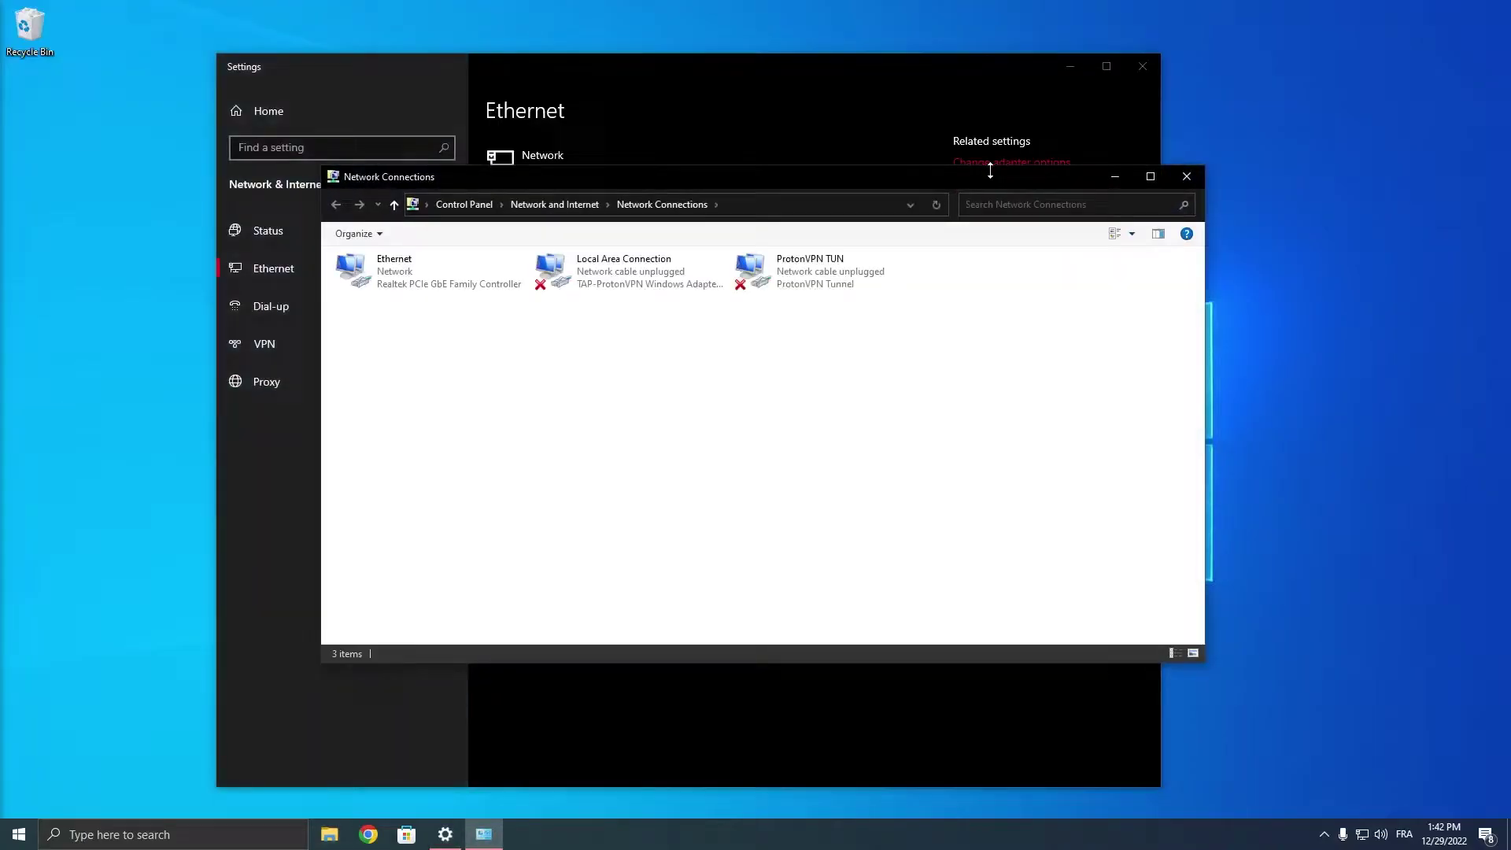
{"action": "left_click", "coordinate": [399, 273]}
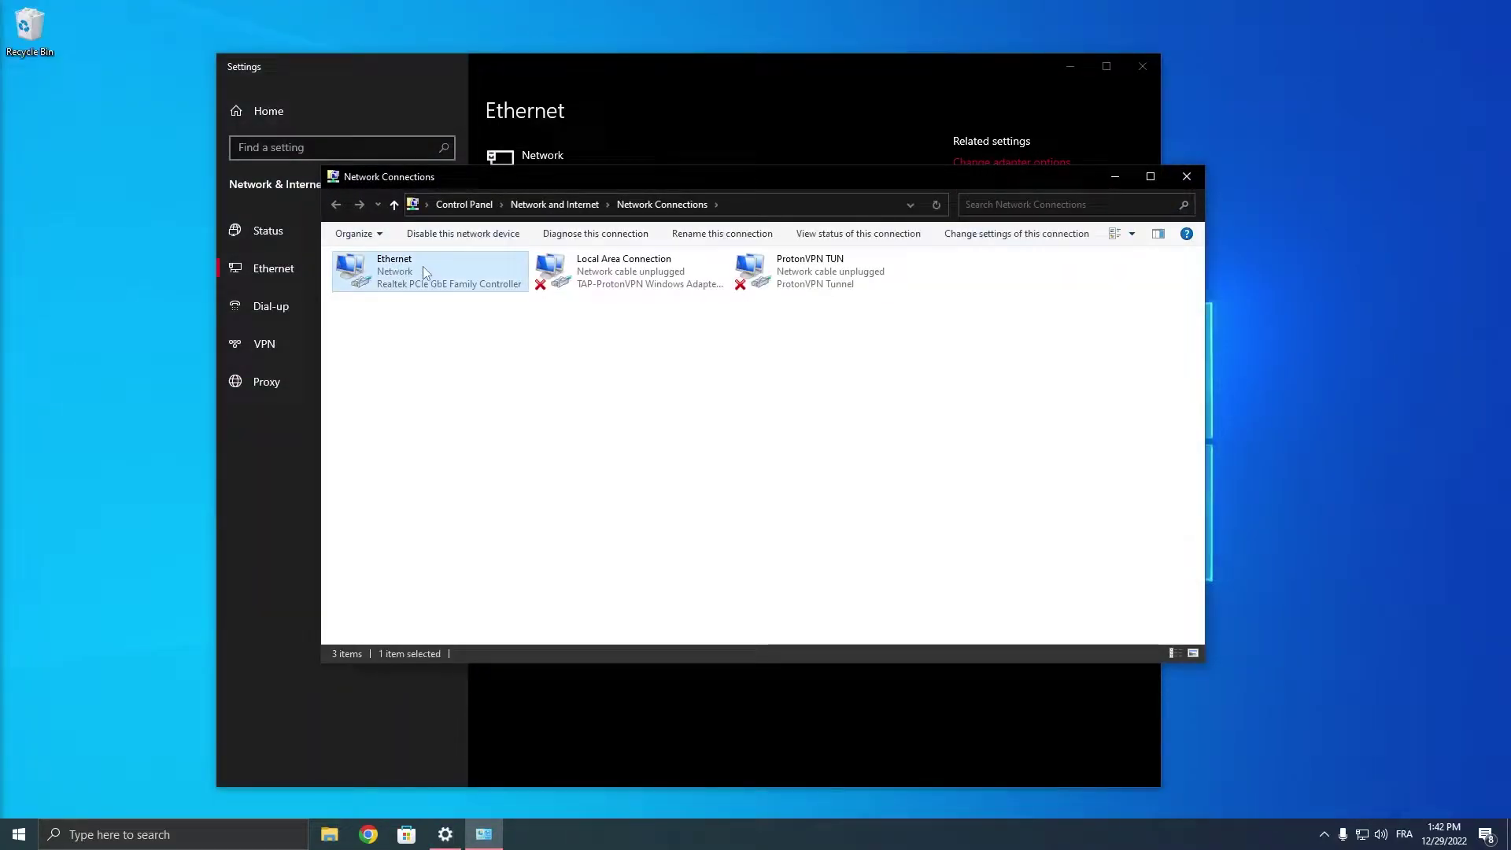
Set the Ethernet adapter's IPv4 DNS servers to 8.8.8.8 and 8.8.4.4 and save the change.
{"action": "right_click", "coordinate": [422, 266]}
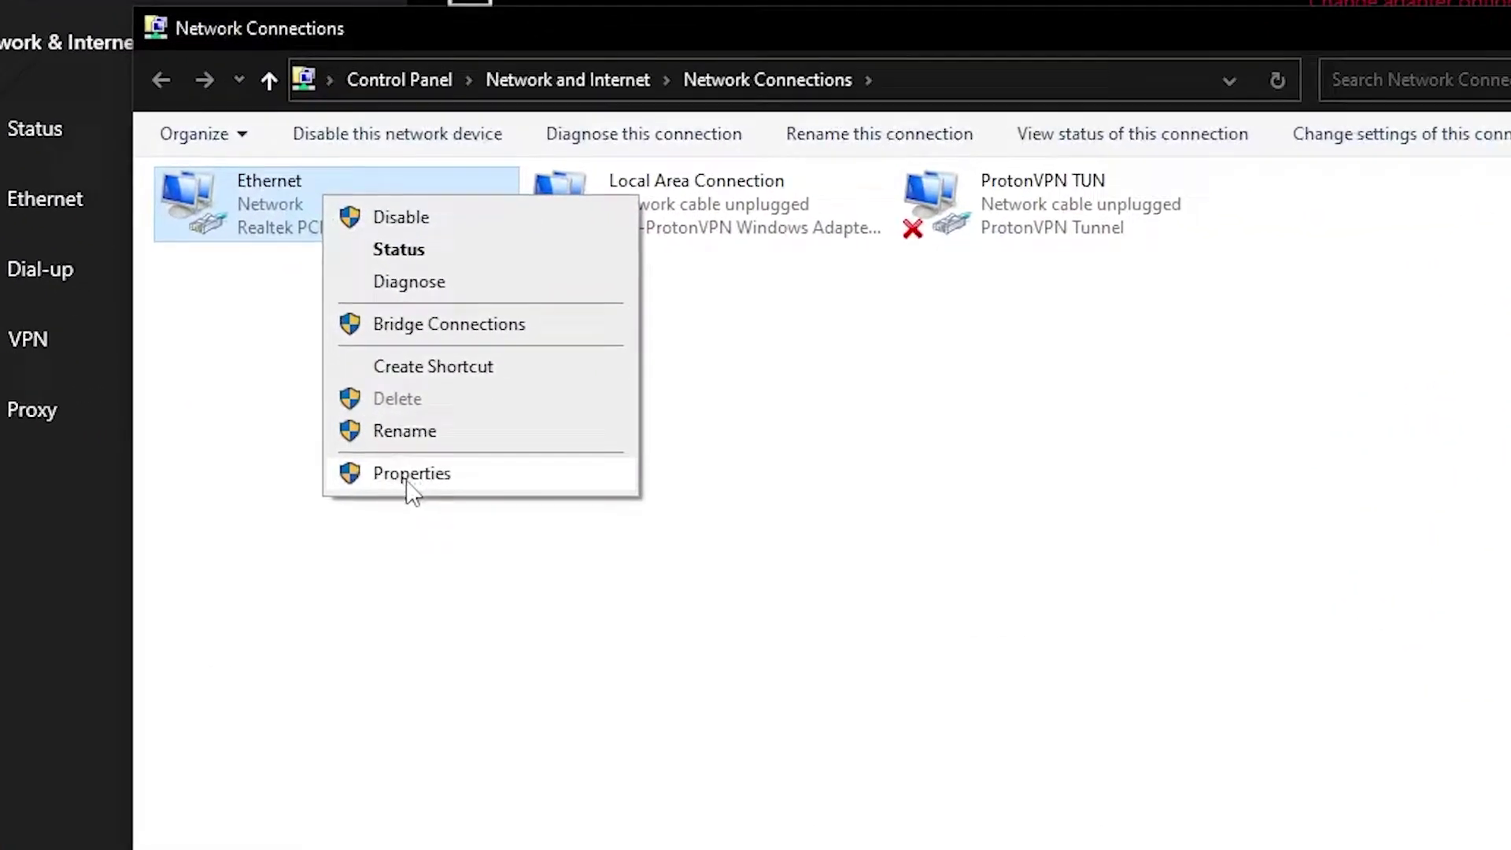
{"action": "left_click", "coordinate": [409, 476]}
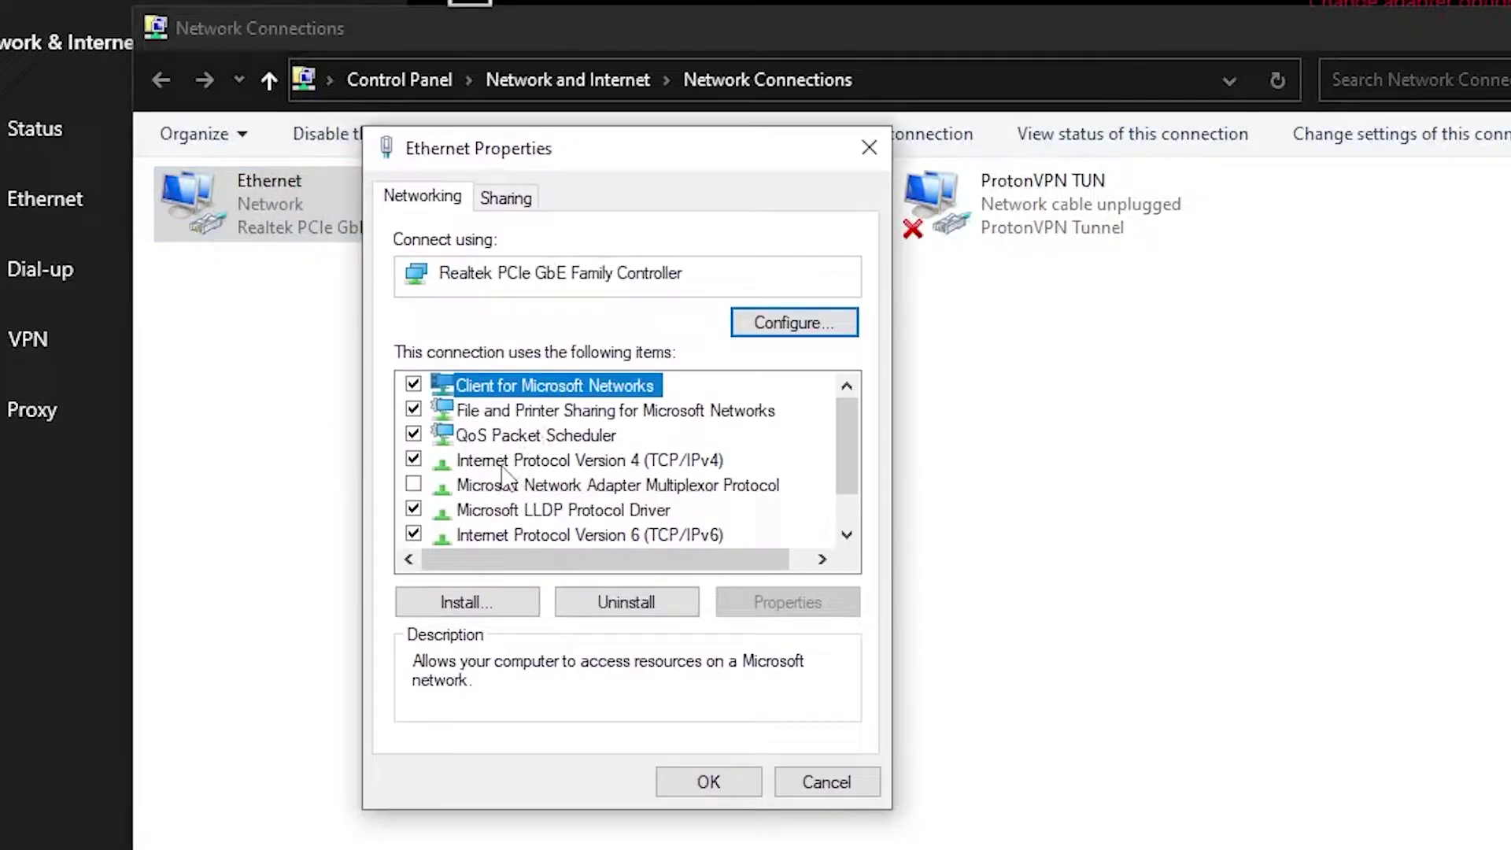
{"action": "double_click", "coordinate": [581, 462]}
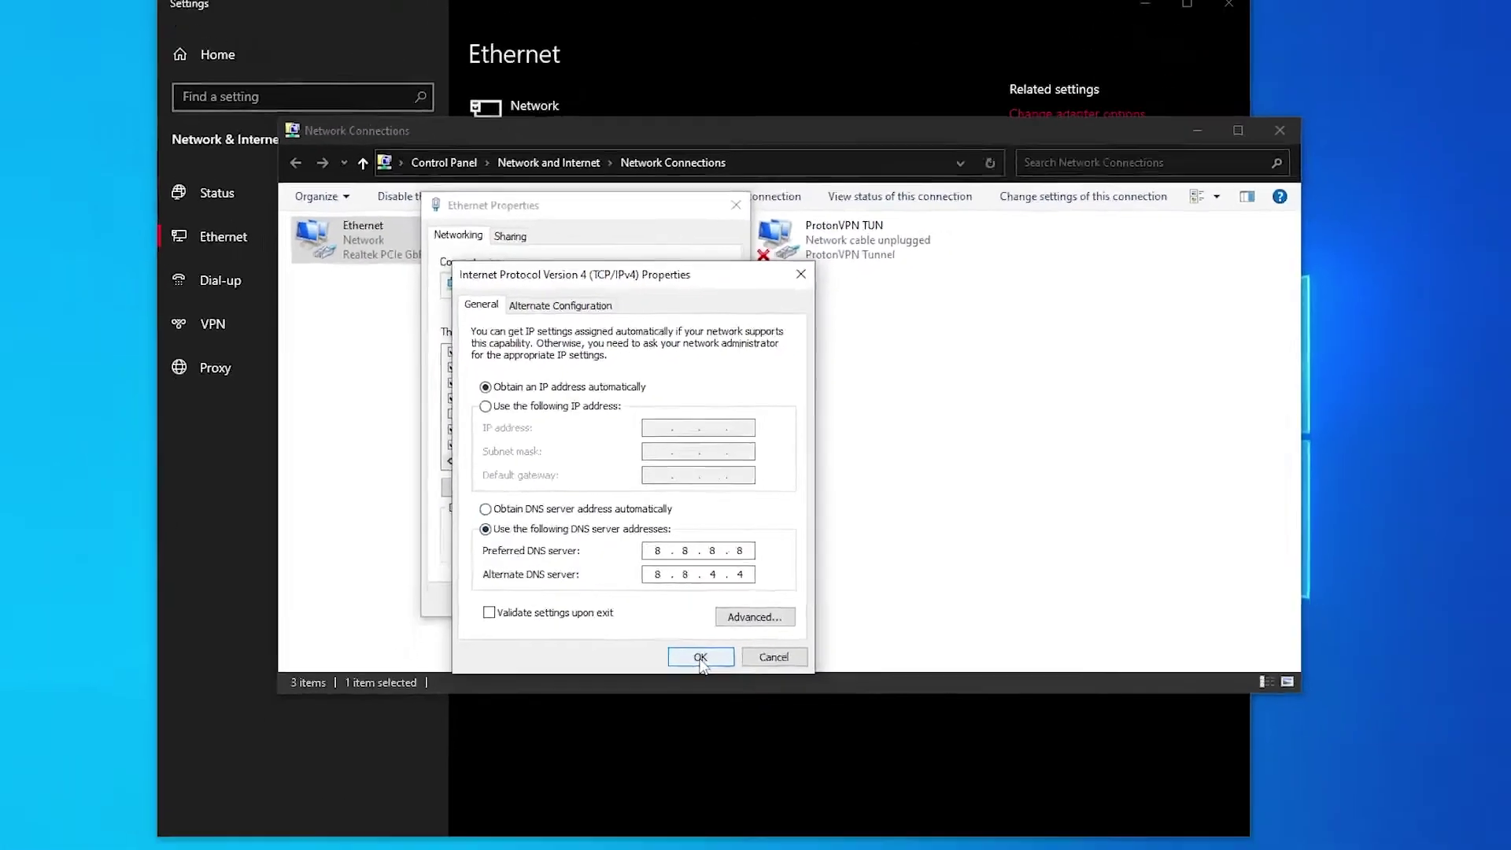
{"action": "left_click", "coordinate": [700, 656]}
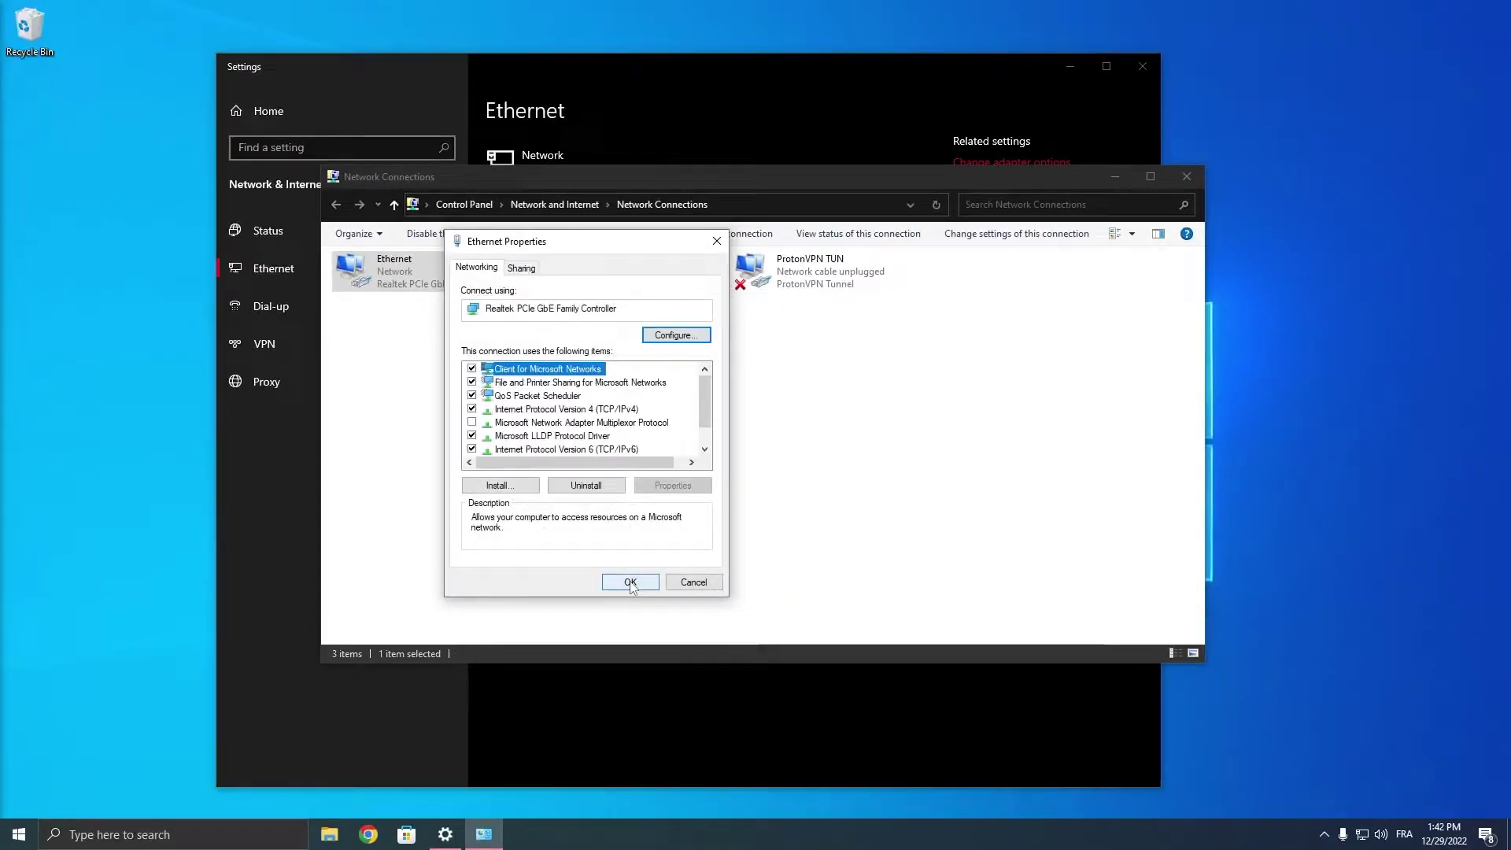
{"action": "left_click", "coordinate": [632, 597]}
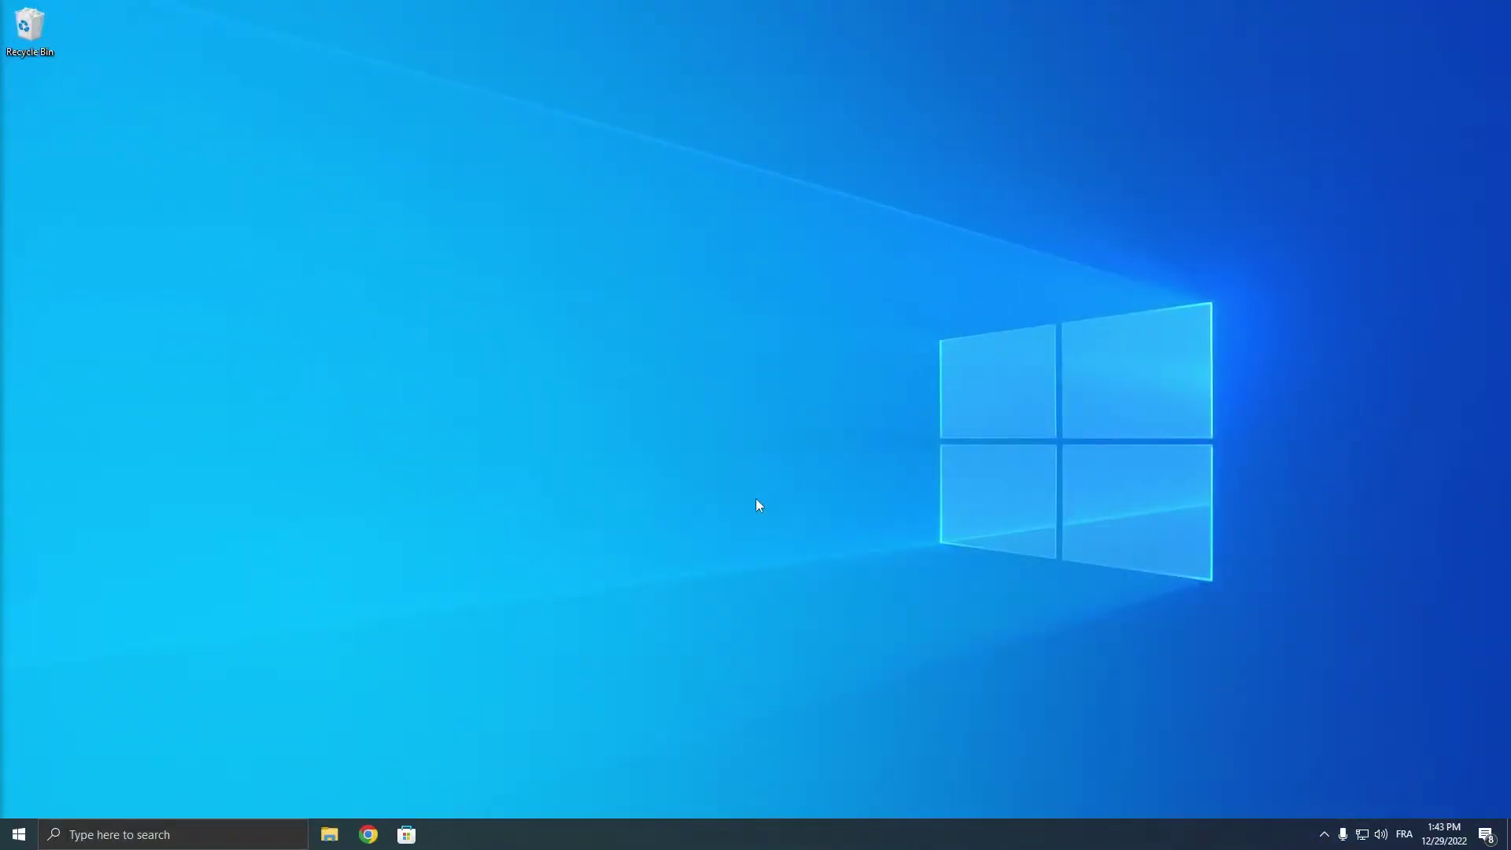
Search for cmd and launch Command Prompt as administrator.
{"action": "left_click", "coordinate": [200, 837]}
{"action": "type", "text": "cmd"}
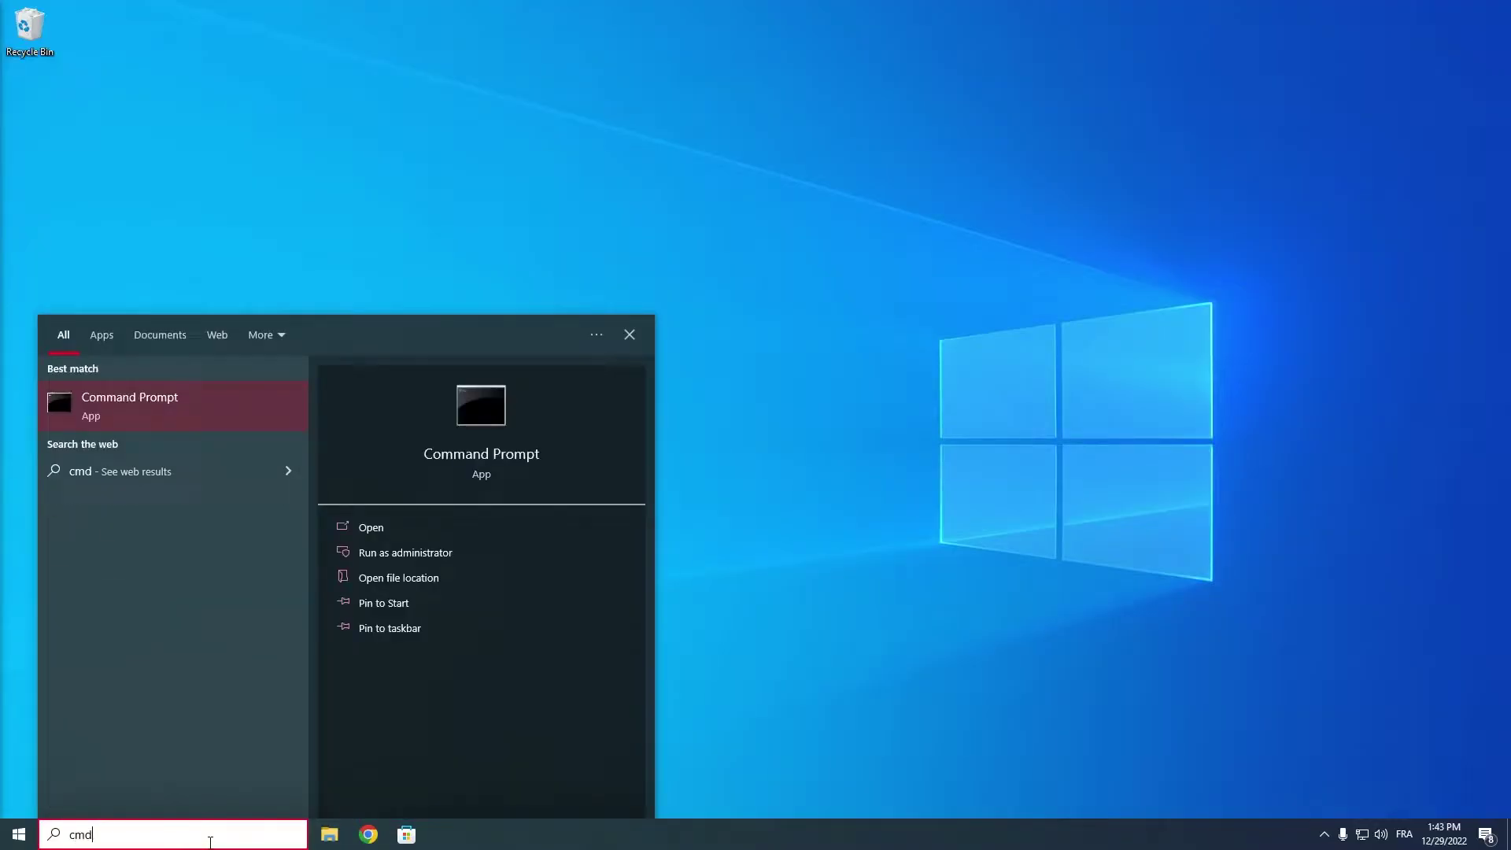
{"action": "left_click", "coordinate": [405, 552]}
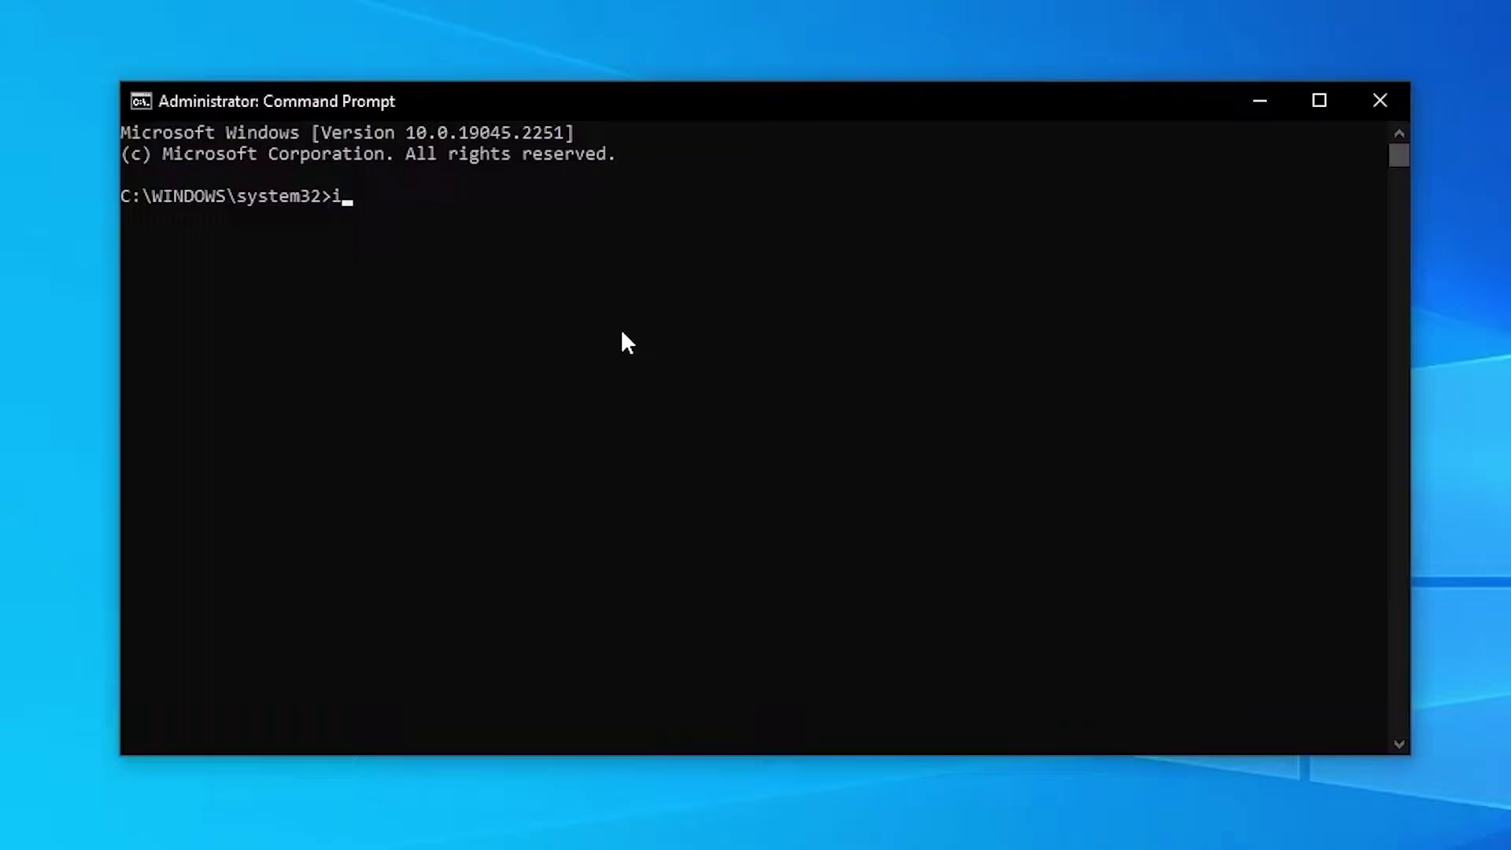
Run ipconfig /flushdns, ipconfig /registerdns and /renew to refresh DNS and the IP address.
{"action": "type", "text": "ipconfig /"}
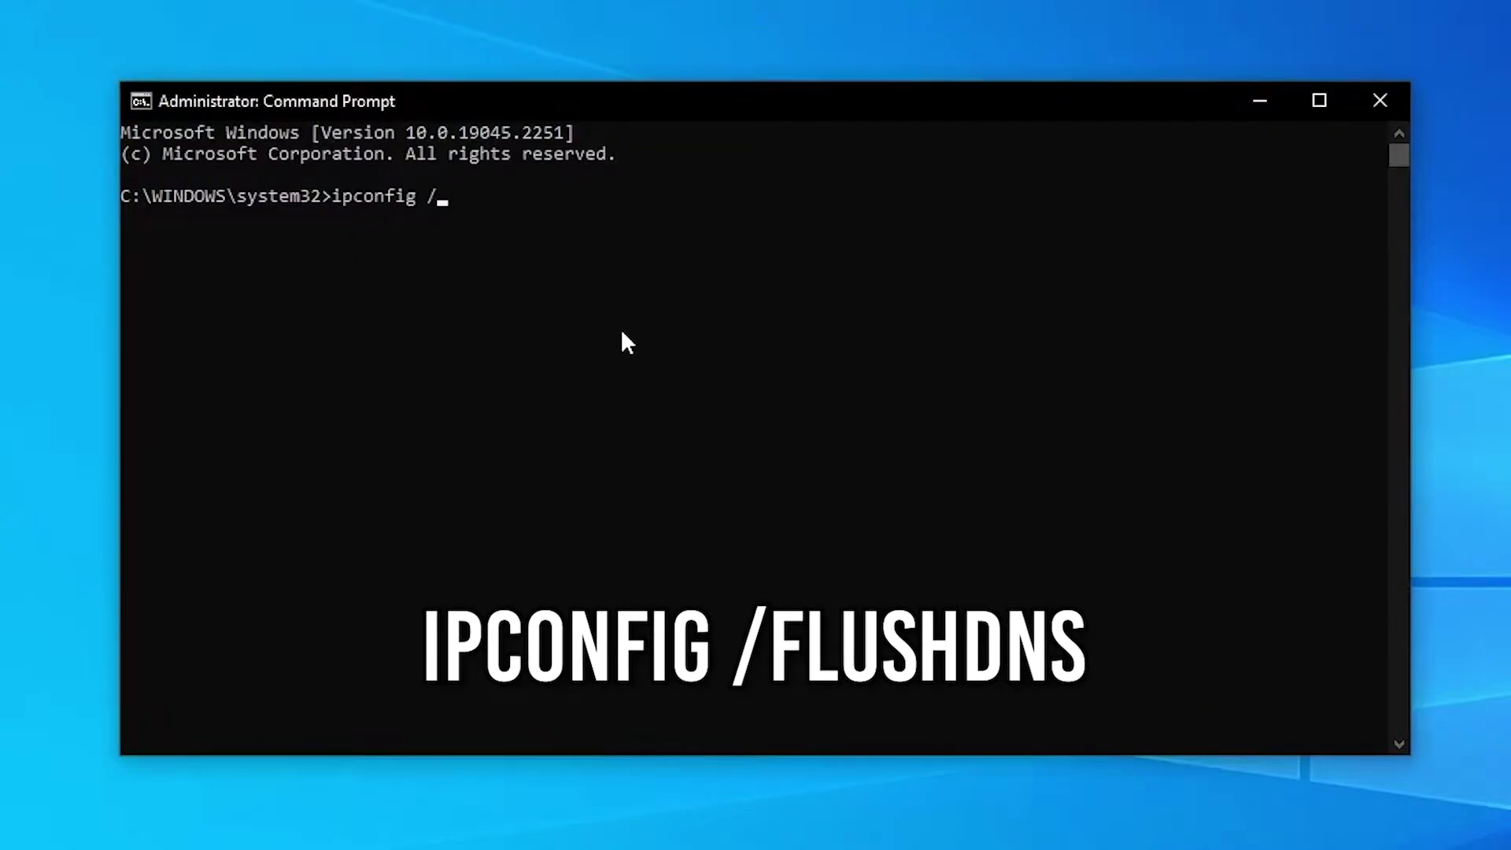
{"action": "type", "text": "flushdns"}
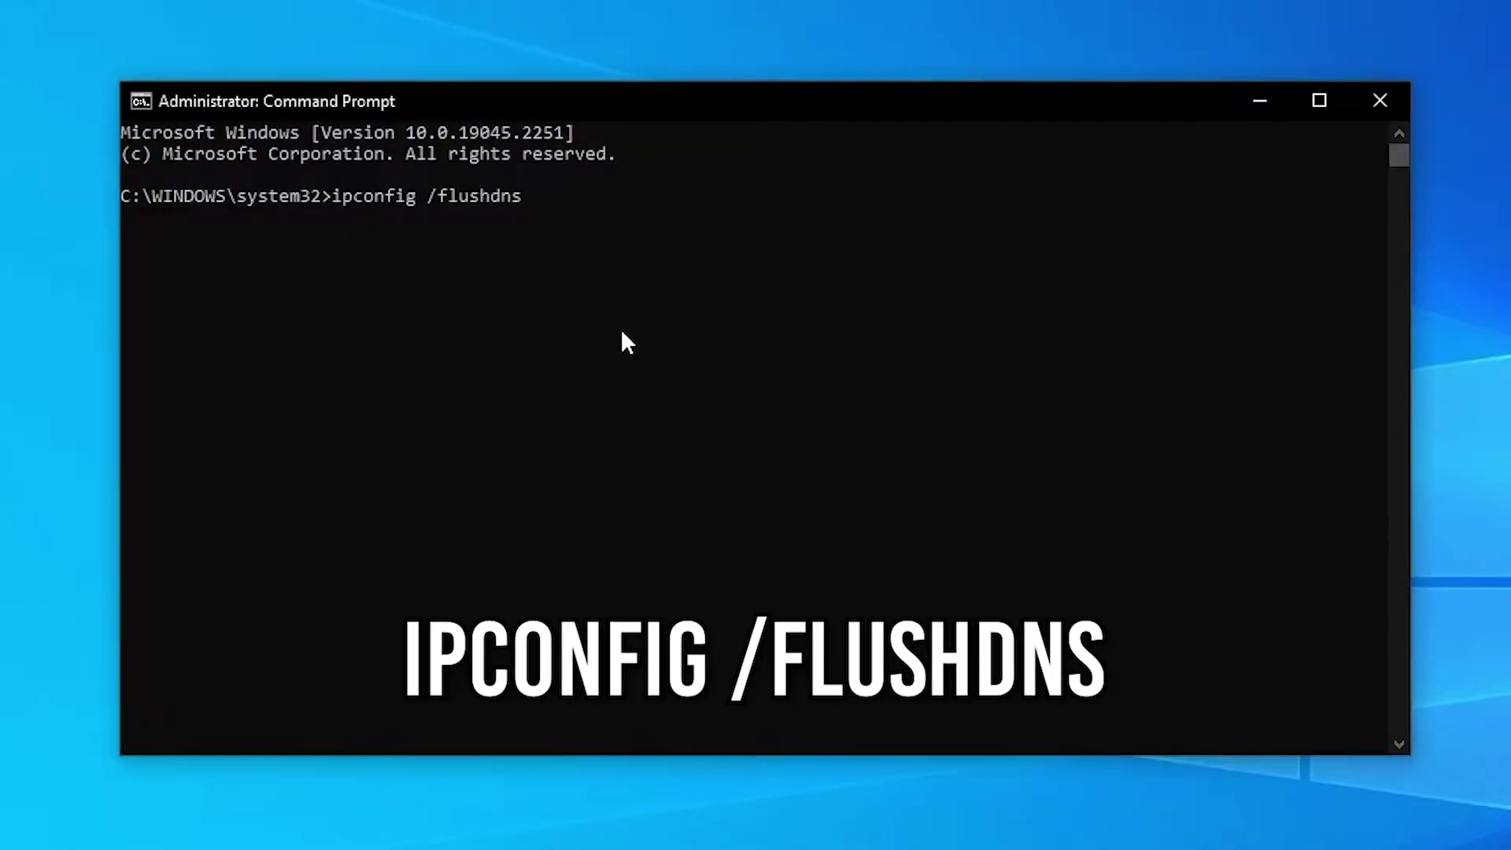
{"action": "key", "text": "Return"}
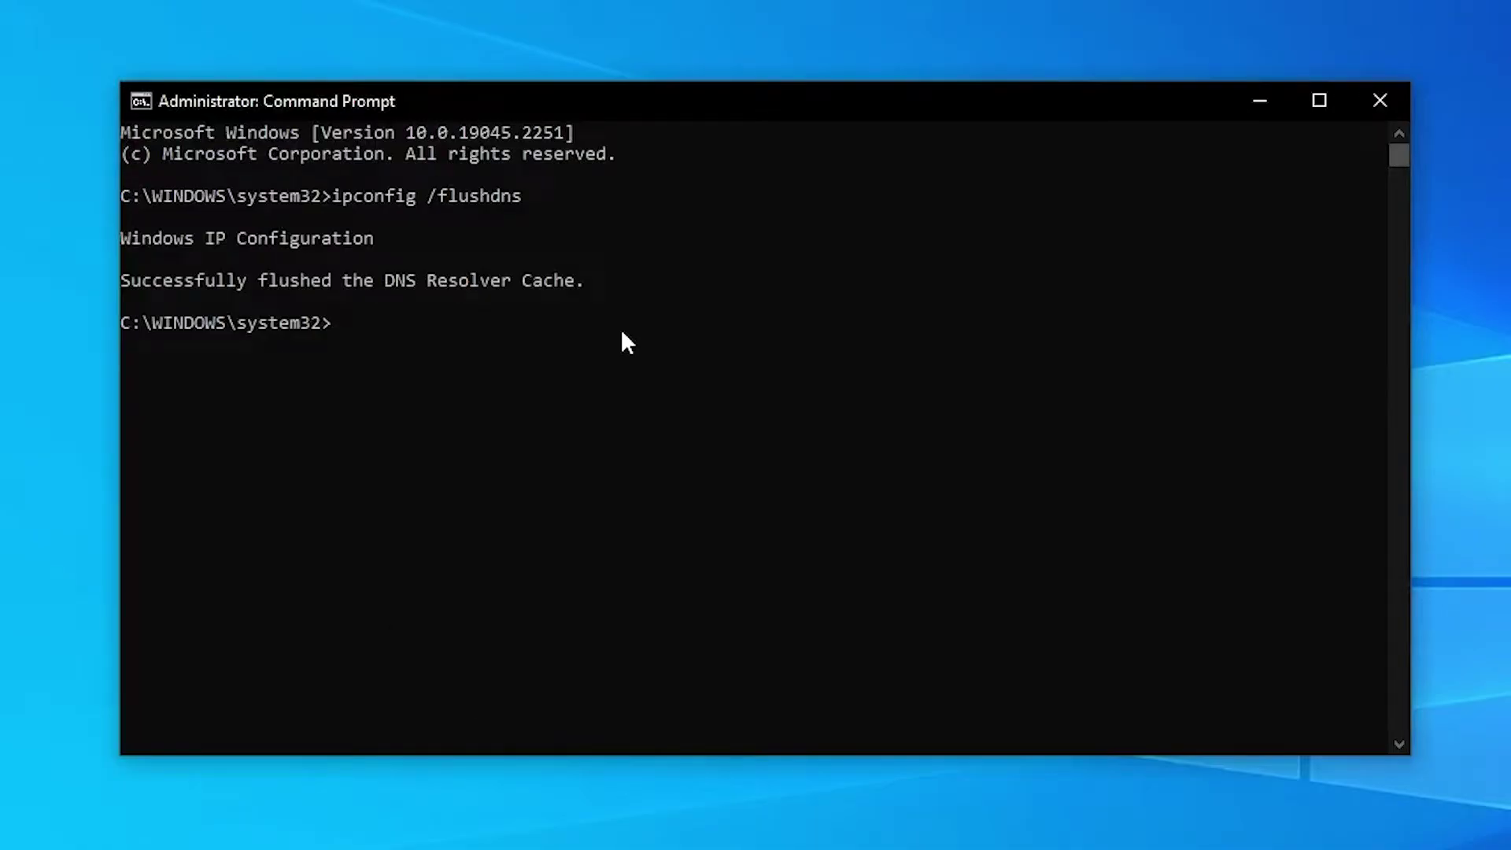
{"action": "type", "text": "ipconfi"}
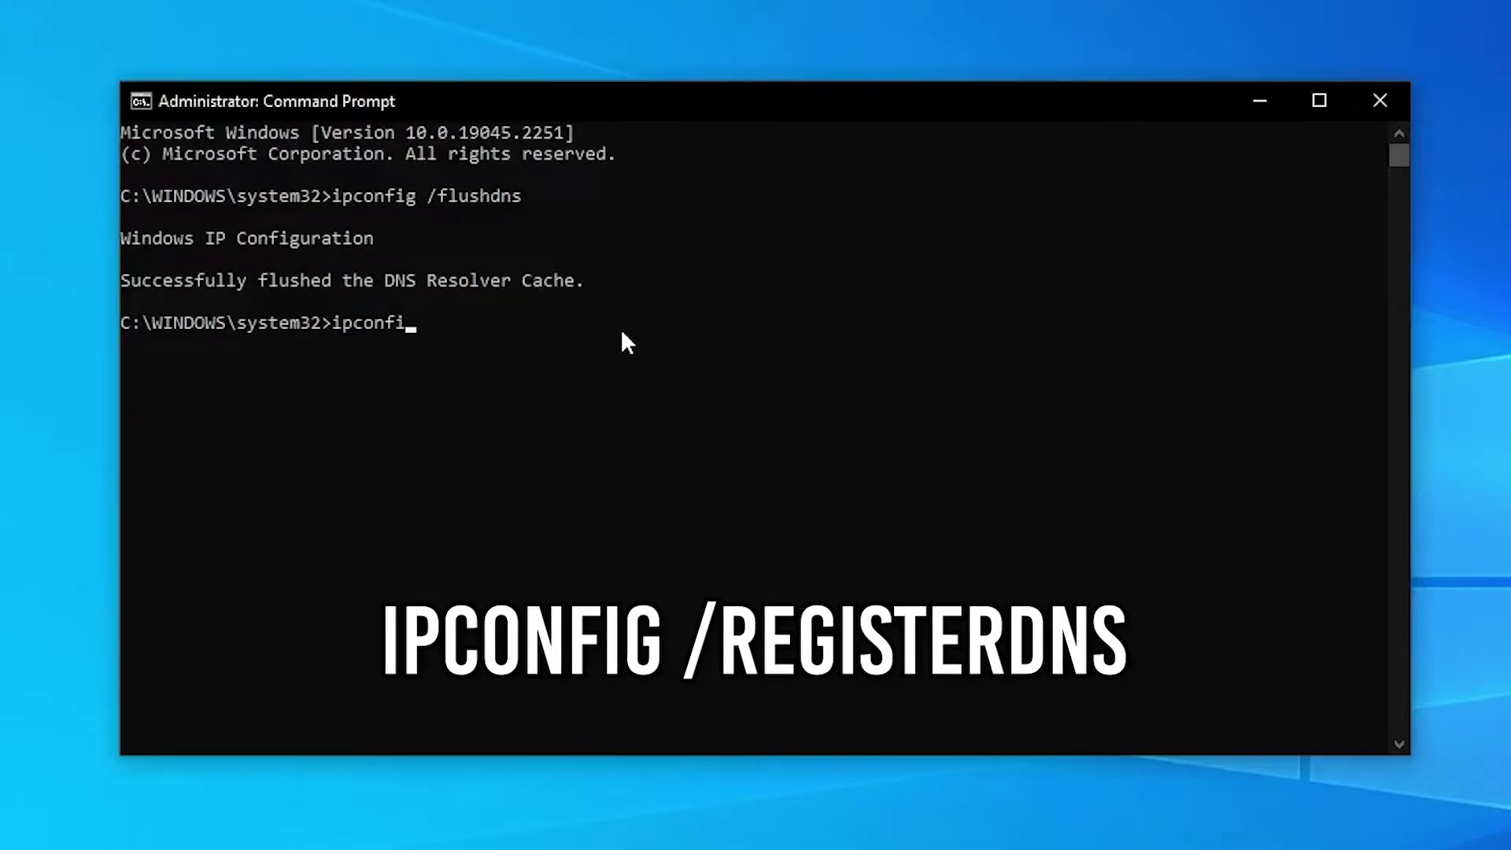
{"action": "type", "text": "g /"}
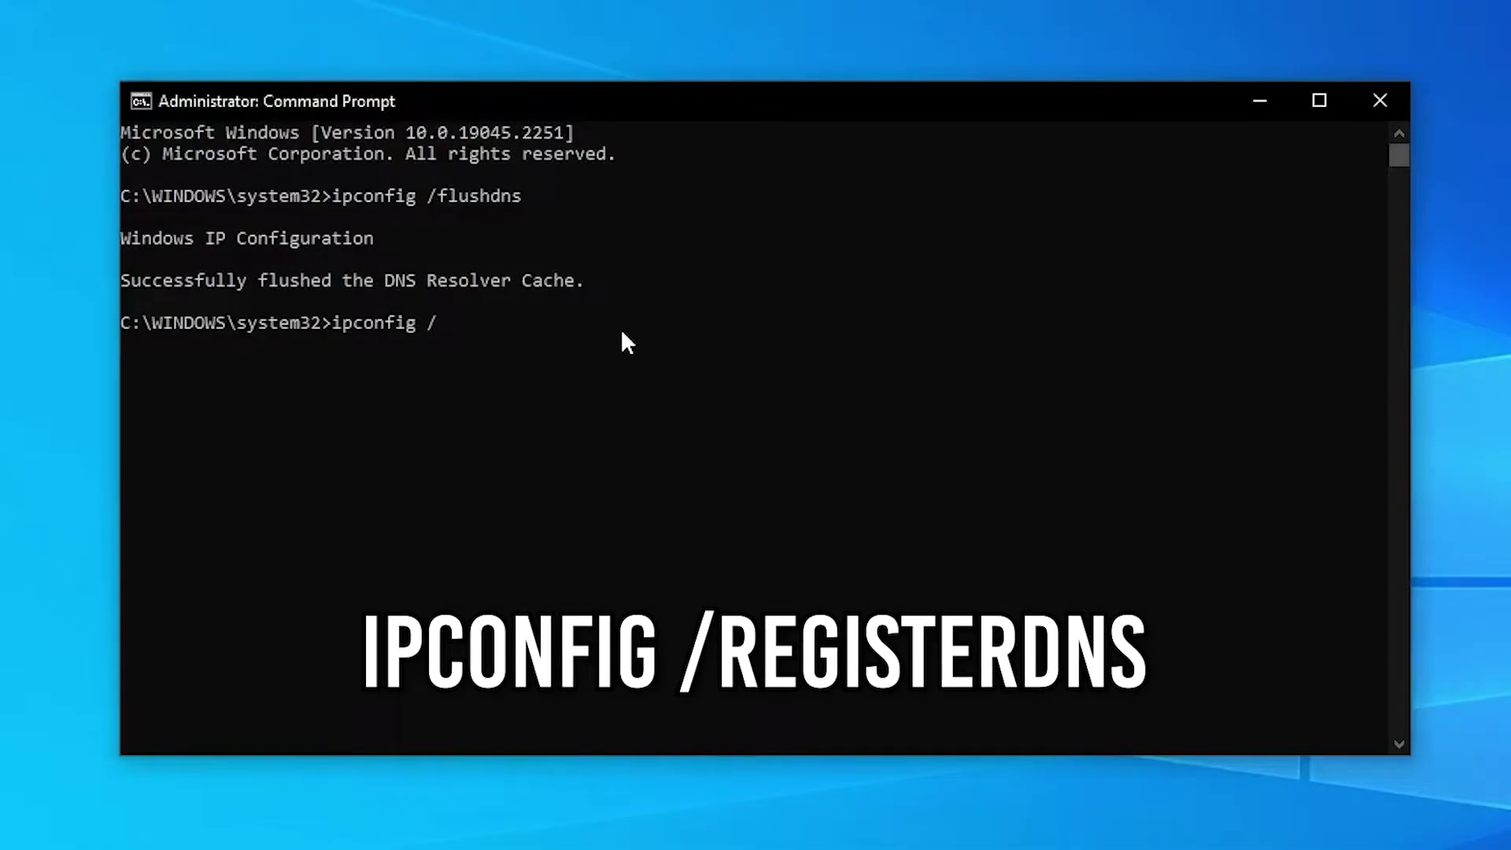
{"action": "type", "text": "registerdns"}
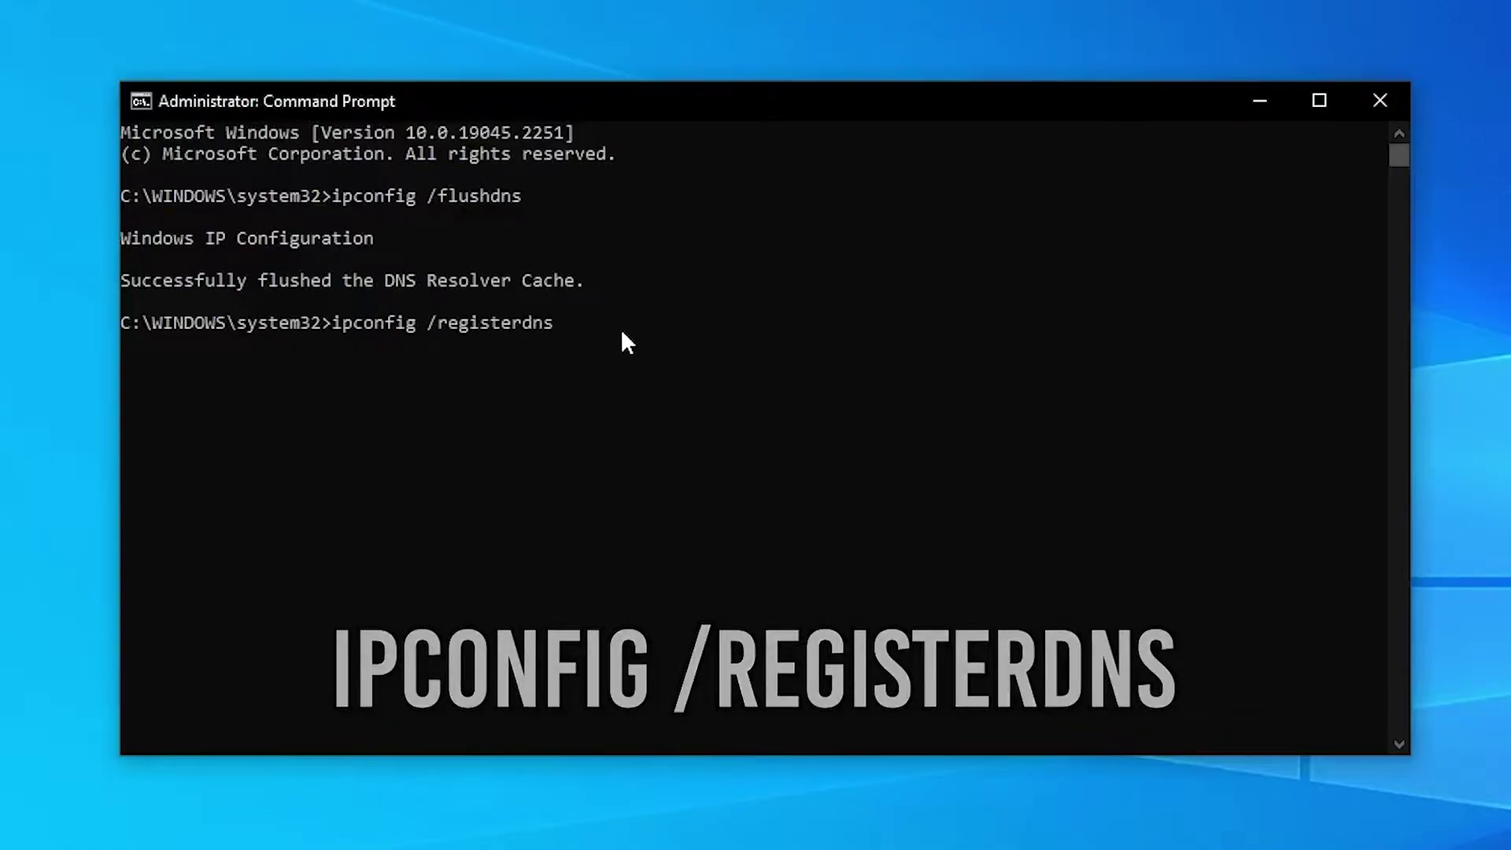
{"action": "key", "text": "Return"}
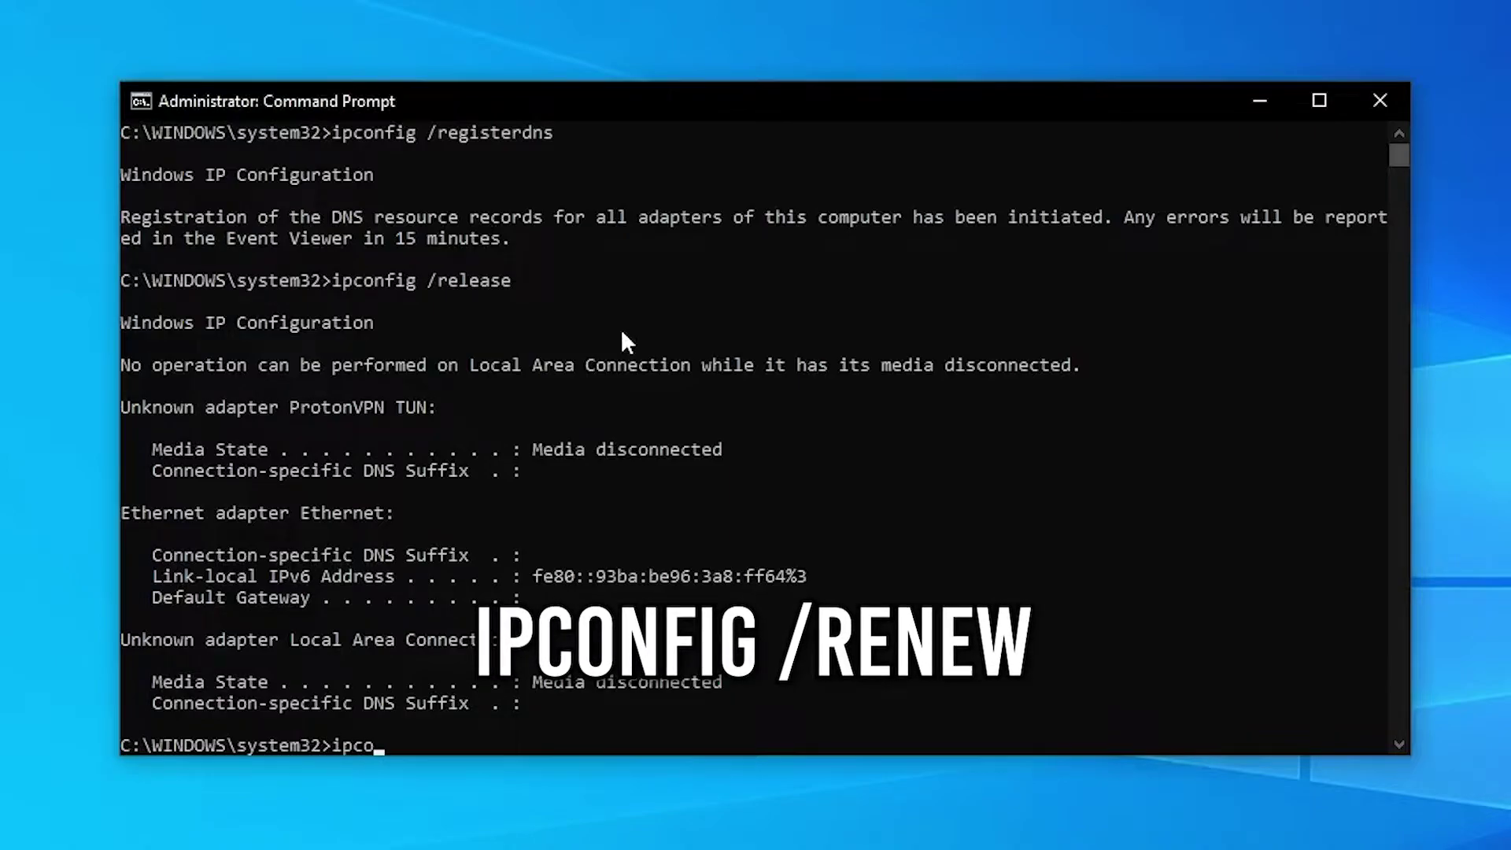
{"action": "type", "text": "/"}
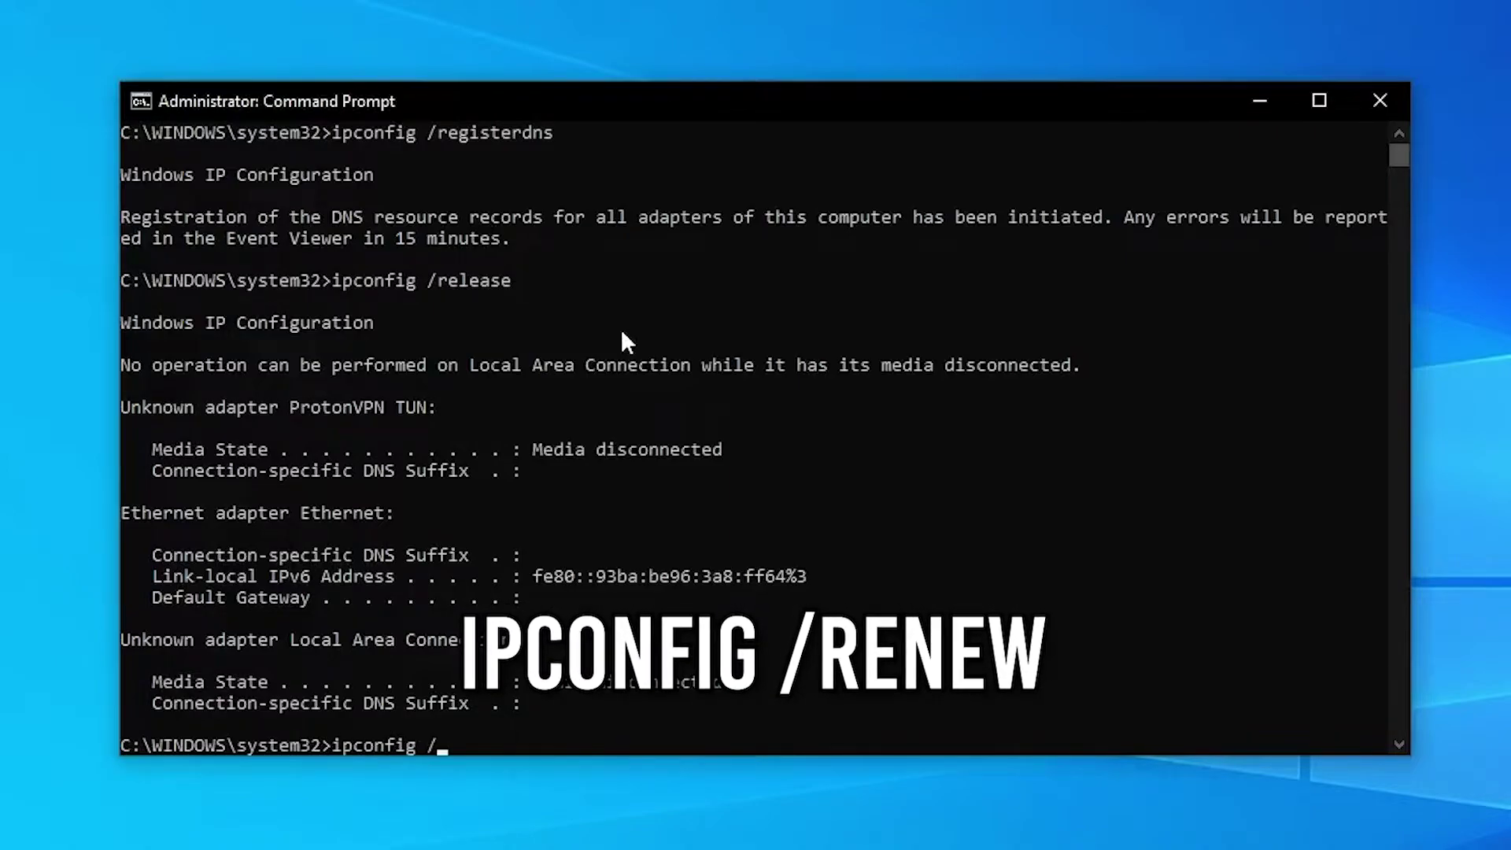
{"action": "type", "text": "renew"}
{"action": "key", "text": "Return"}
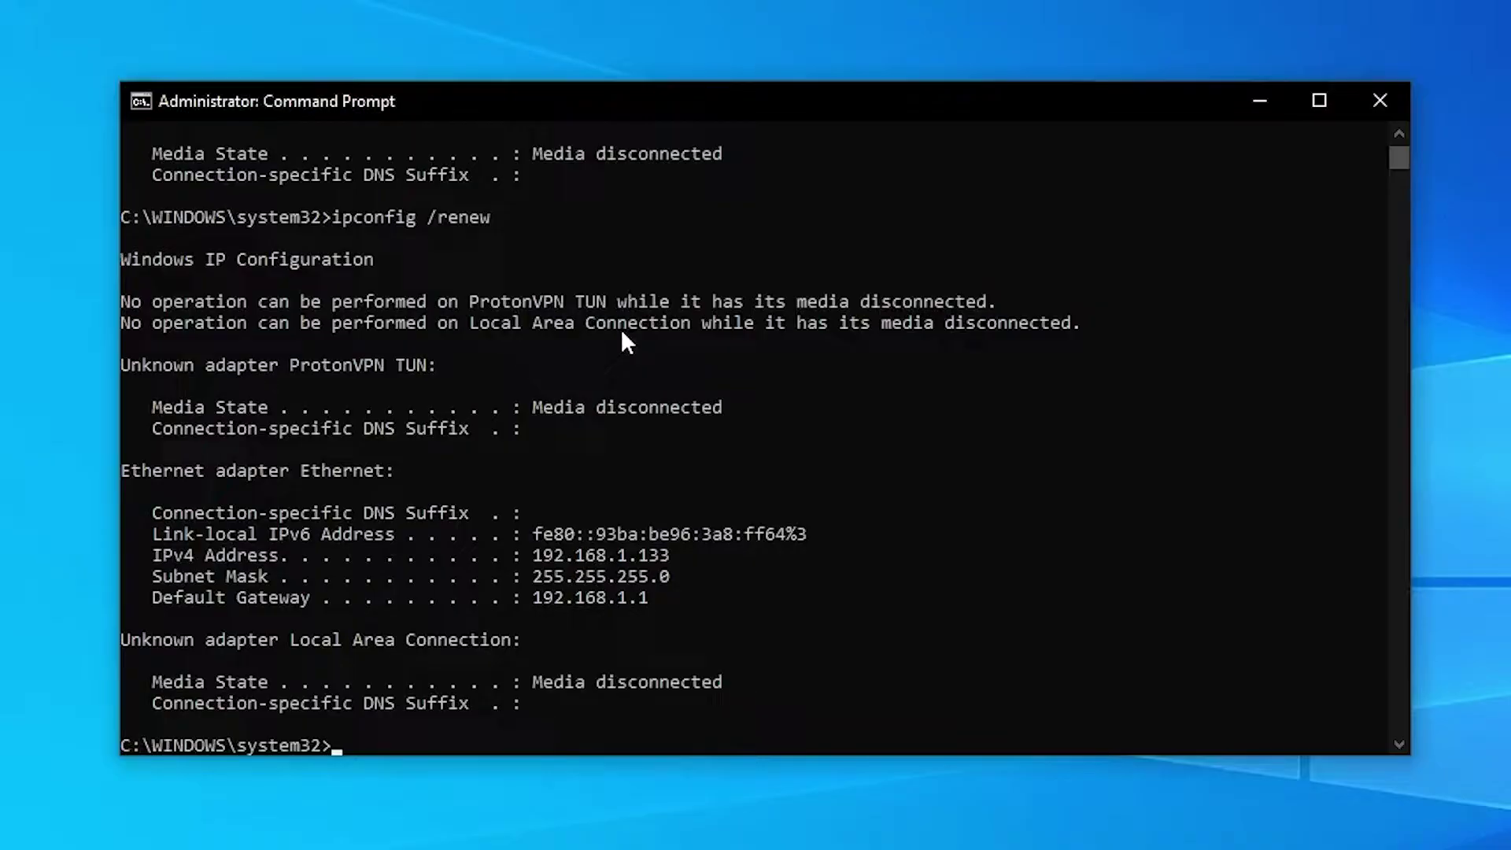
Run 'netsh winsock reset catalog' and 'netsh int ipv4 reset reset.log', discarding the typed IPv6 reset.
{"action": "type", "text": "netsh winsock"}
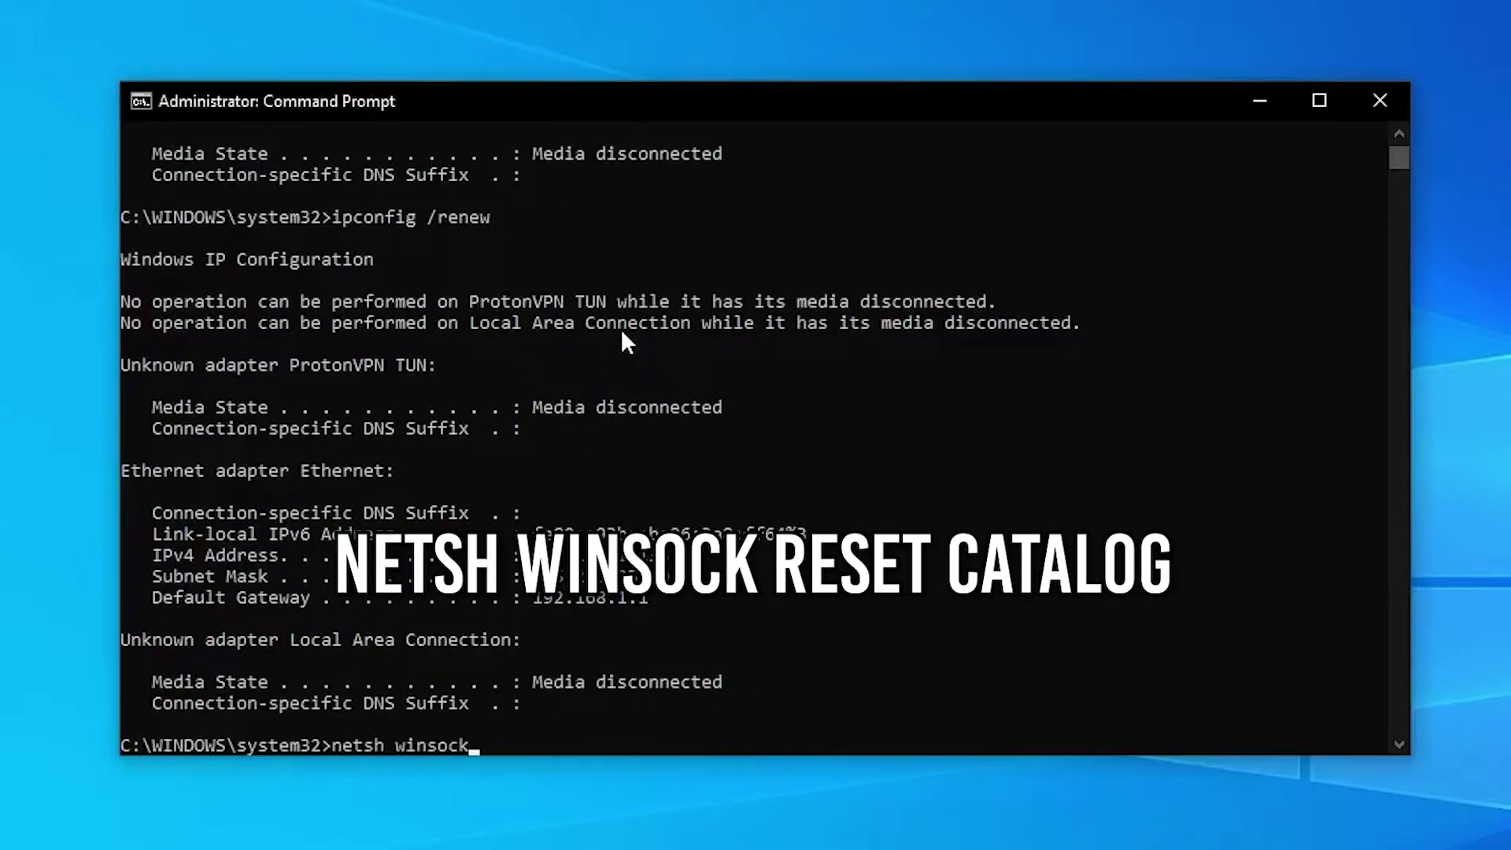
{"action": "type", "text": " reset"}
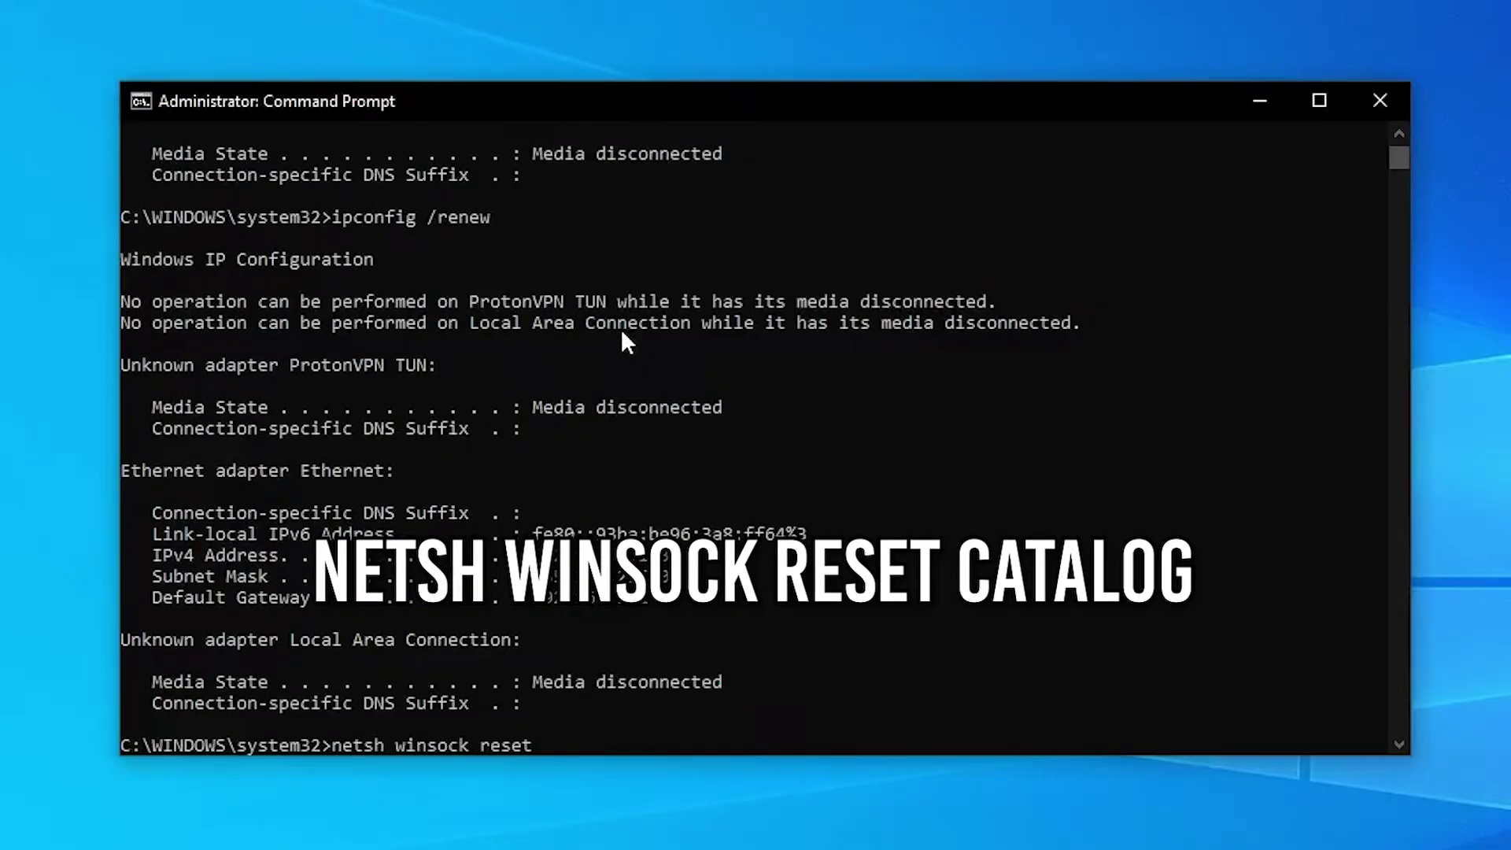
{"action": "type", "text": " catalog"}
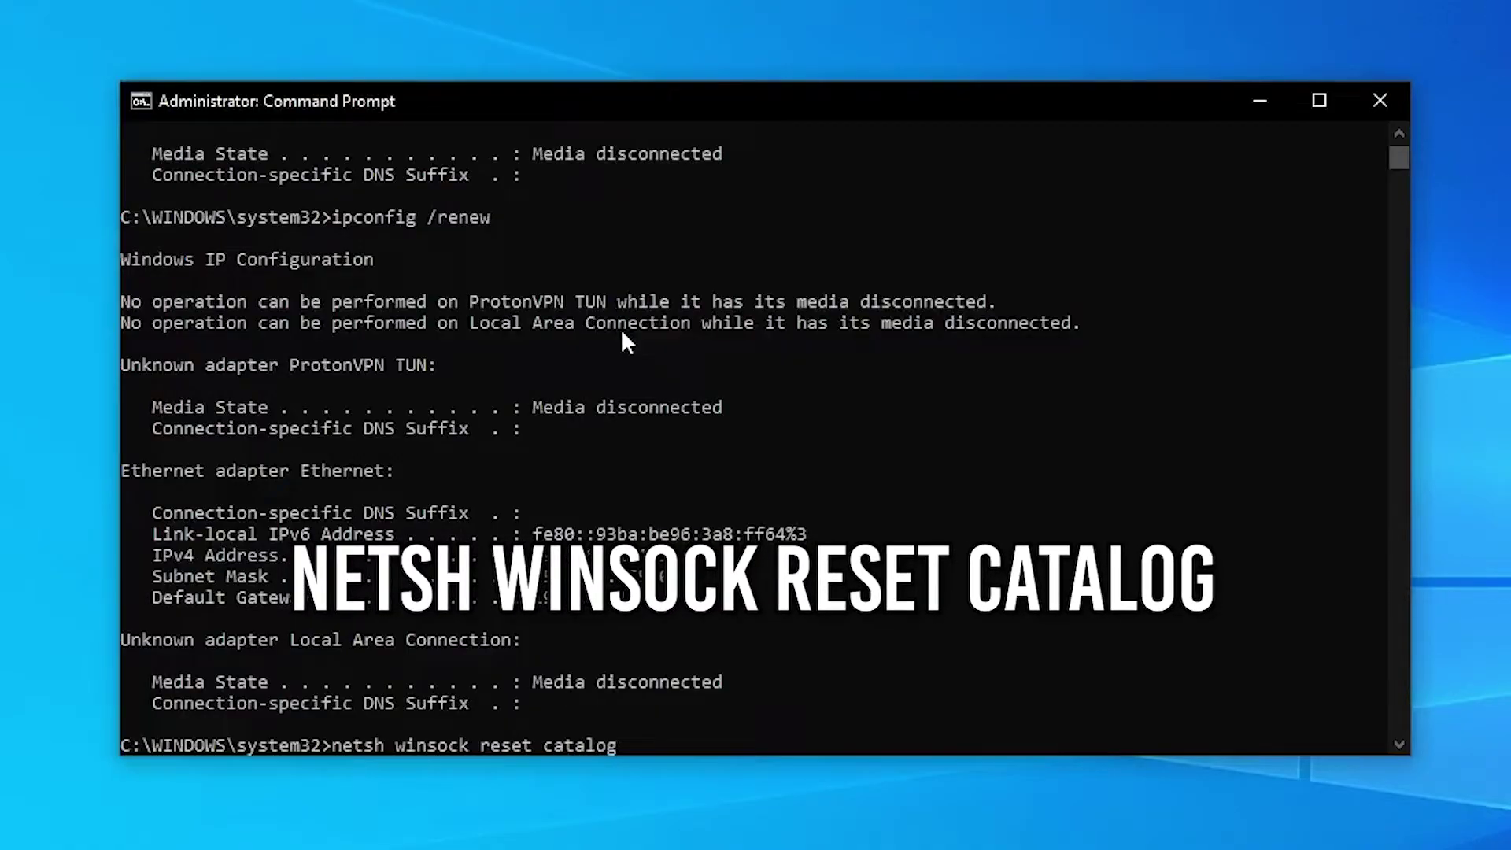
{"action": "key", "text": "Return"}
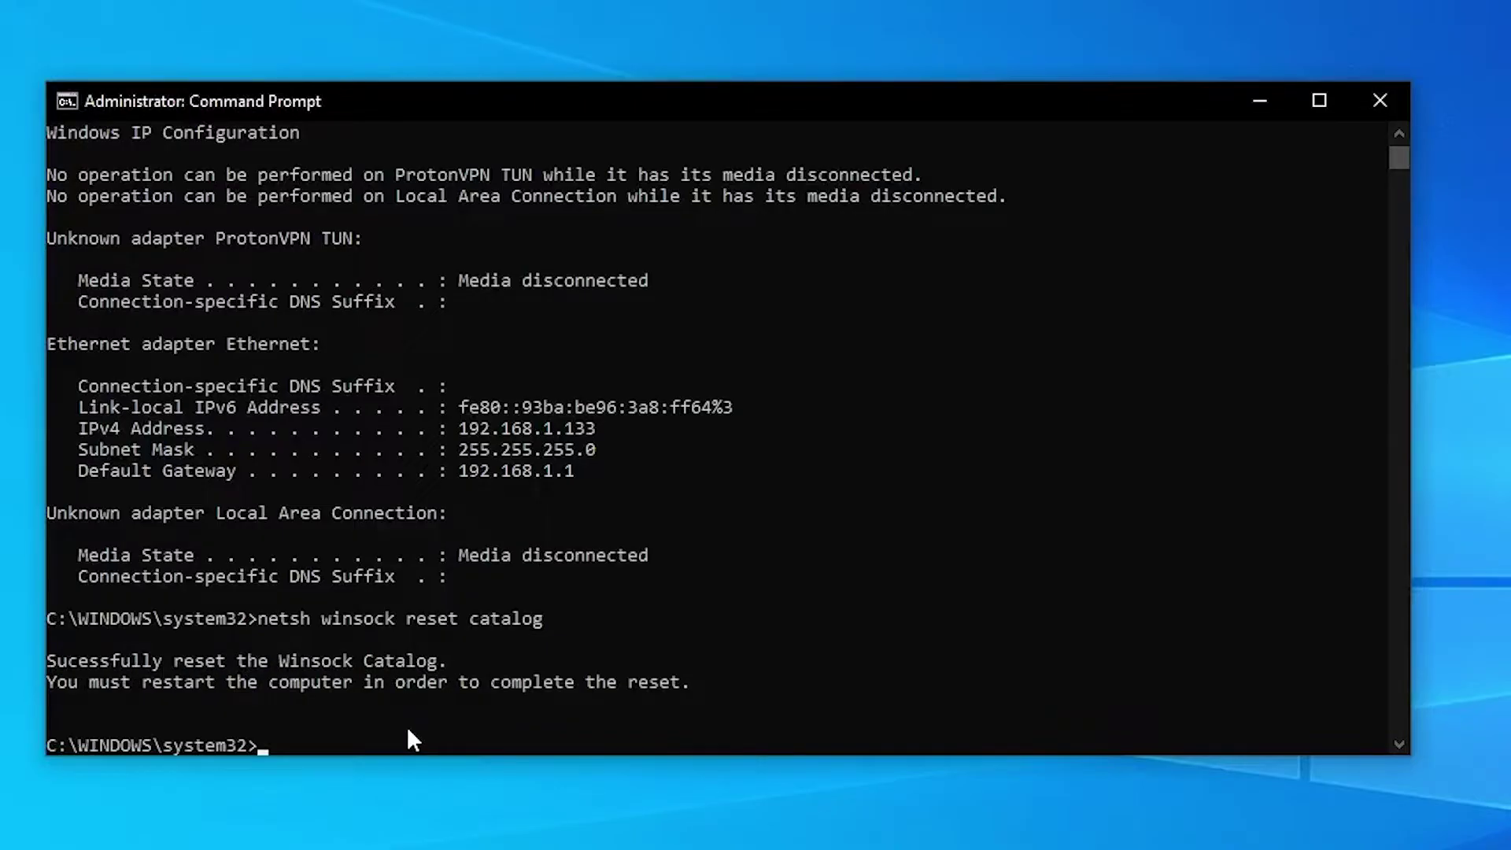
{"action": "type", "text": "netsh int"}
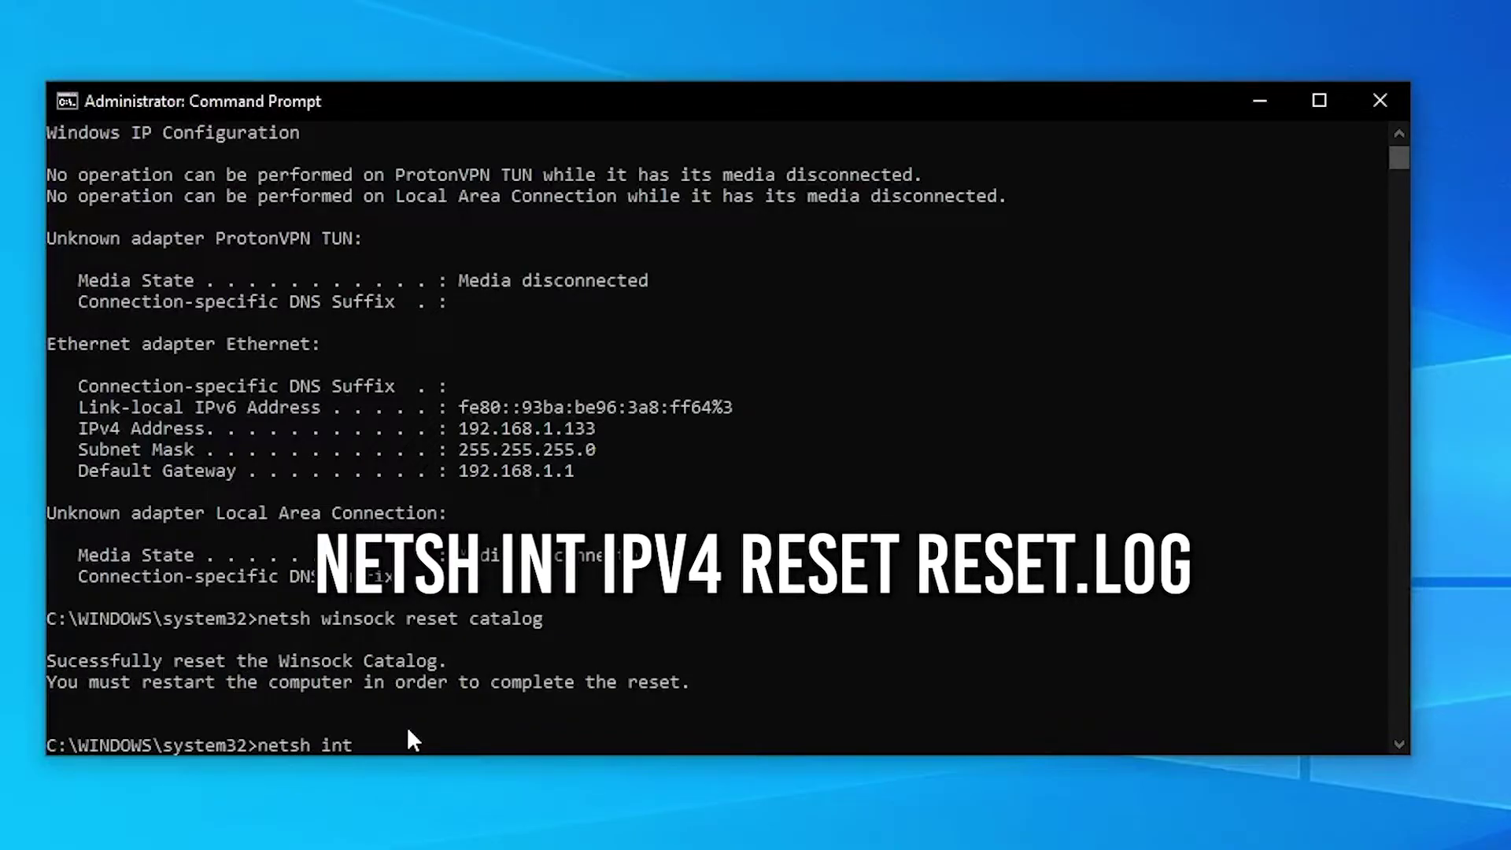
{"action": "type", "text": " ipv4 res"}
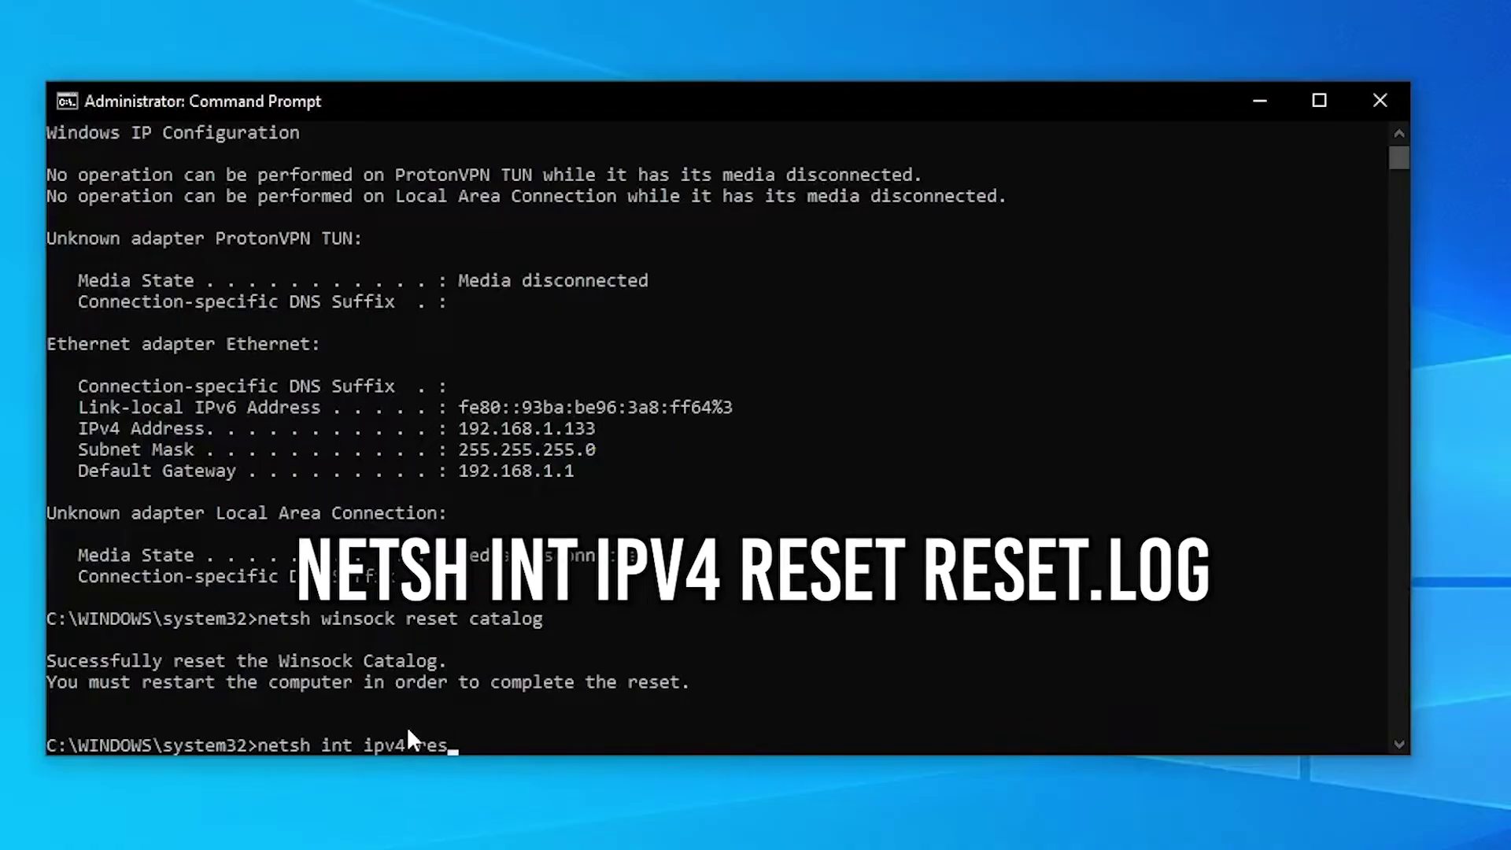
{"action": "type", "text": "et reset.log"}
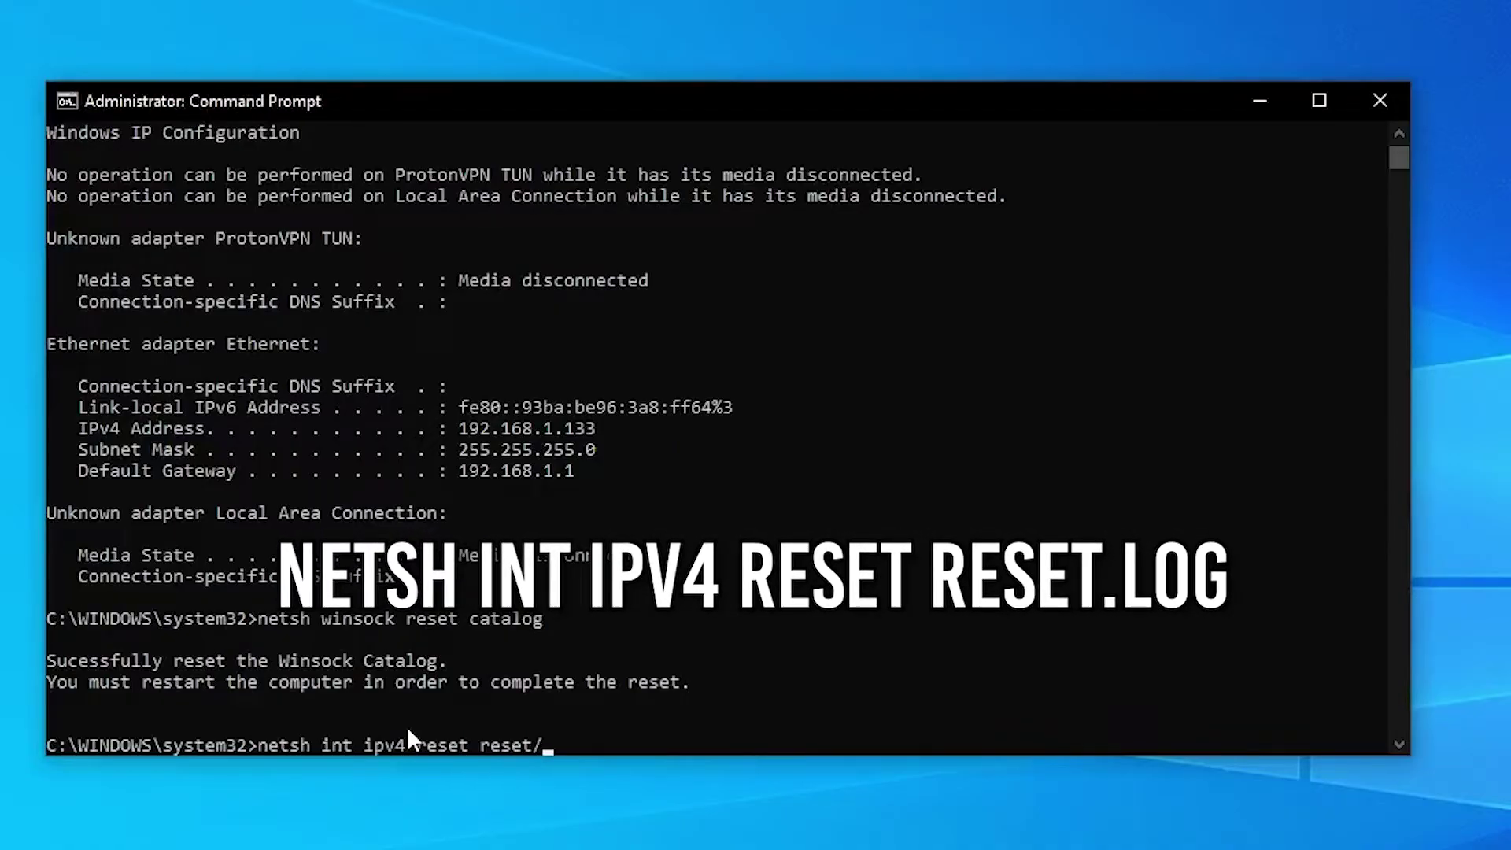
{"action": "key", "text": "Return"}
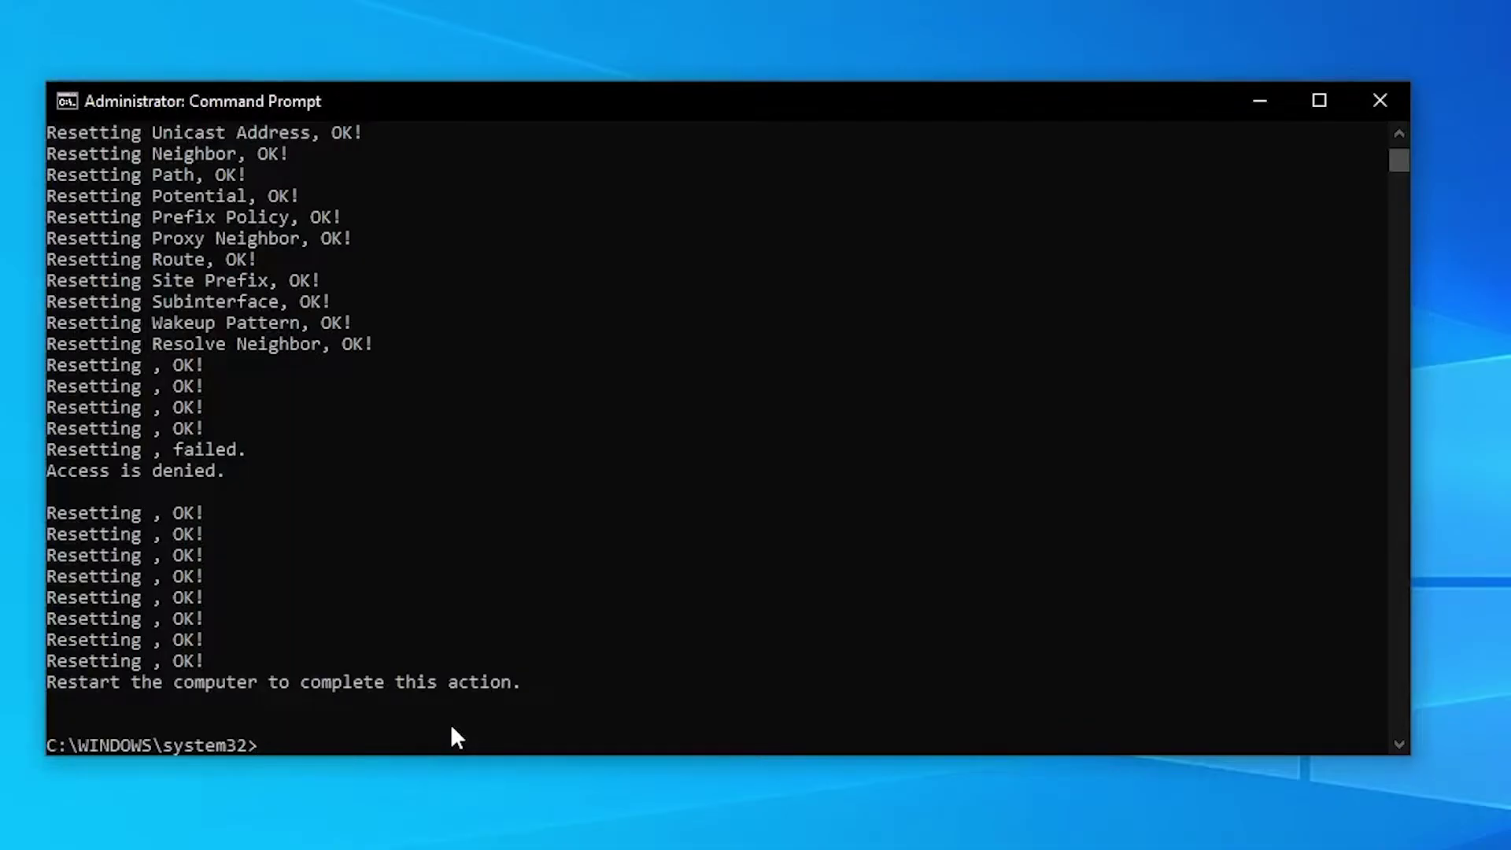
{"action": "type", "text": "netsh int ipv"}
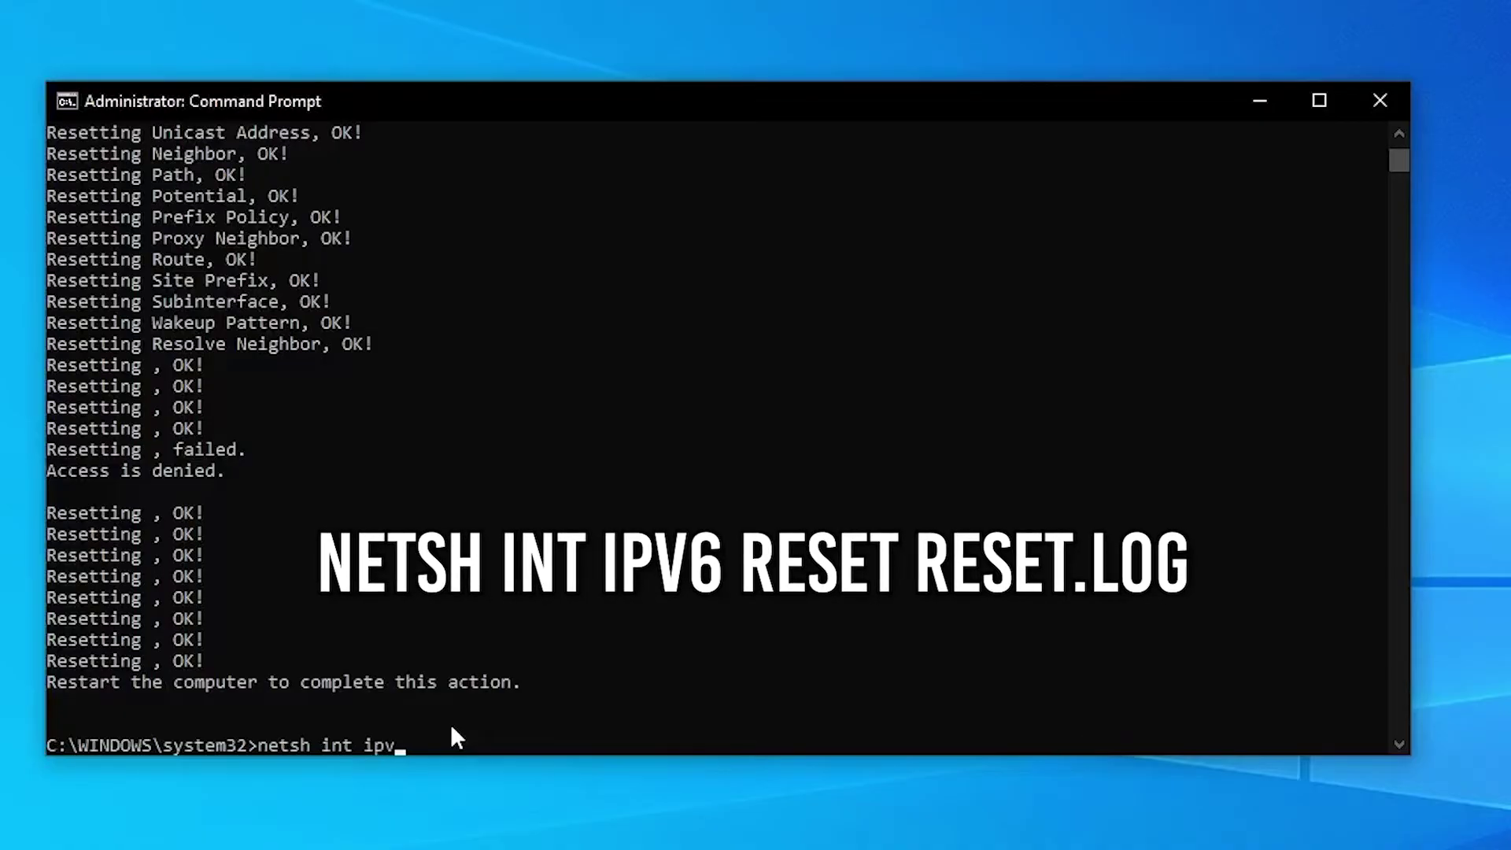
{"action": "type", "text": "6 res"}
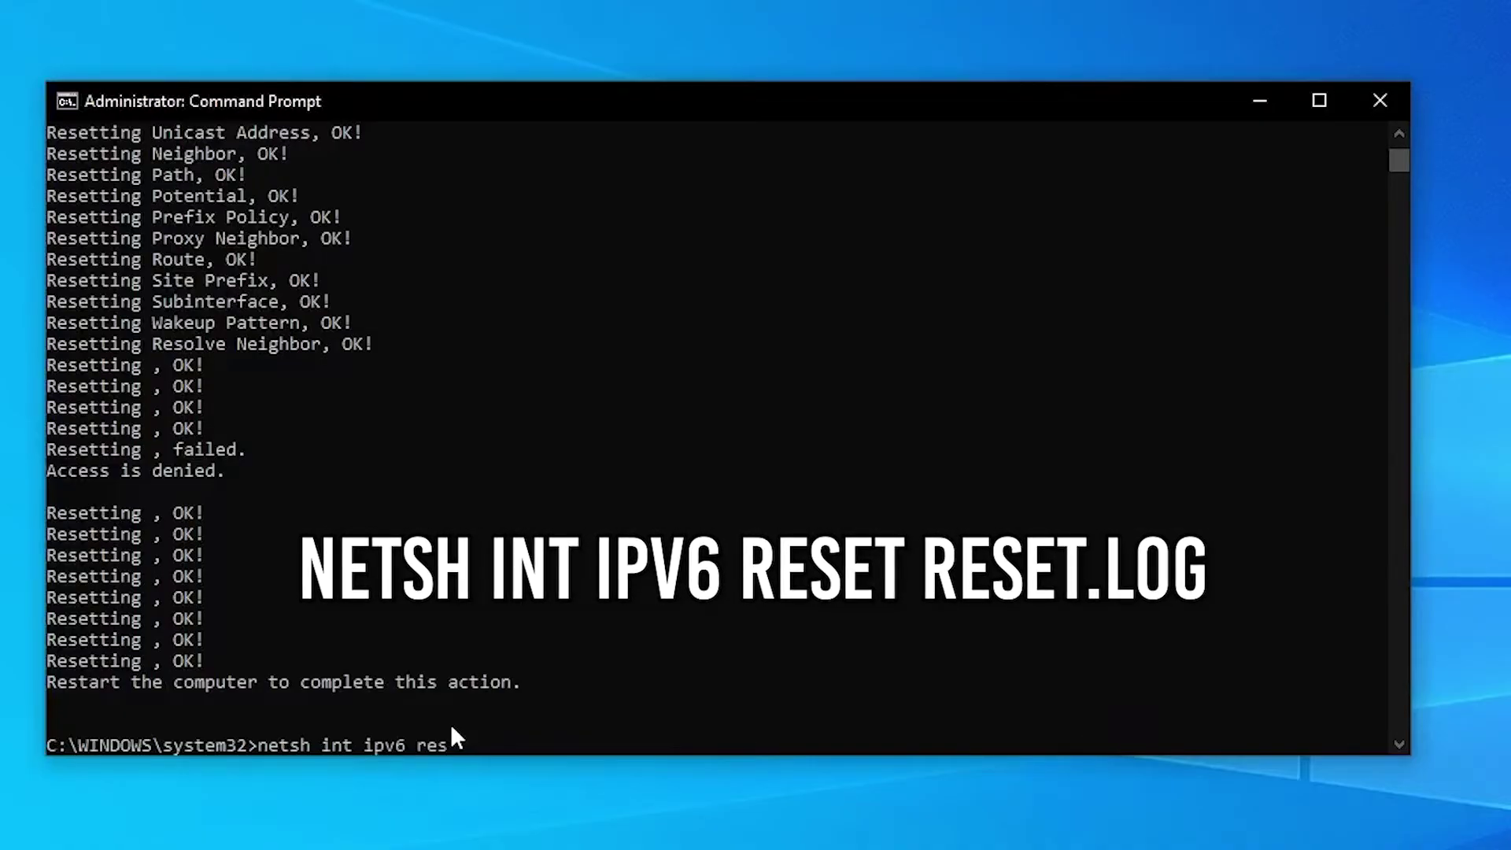
{"action": "type", "text": "et reset.log"}
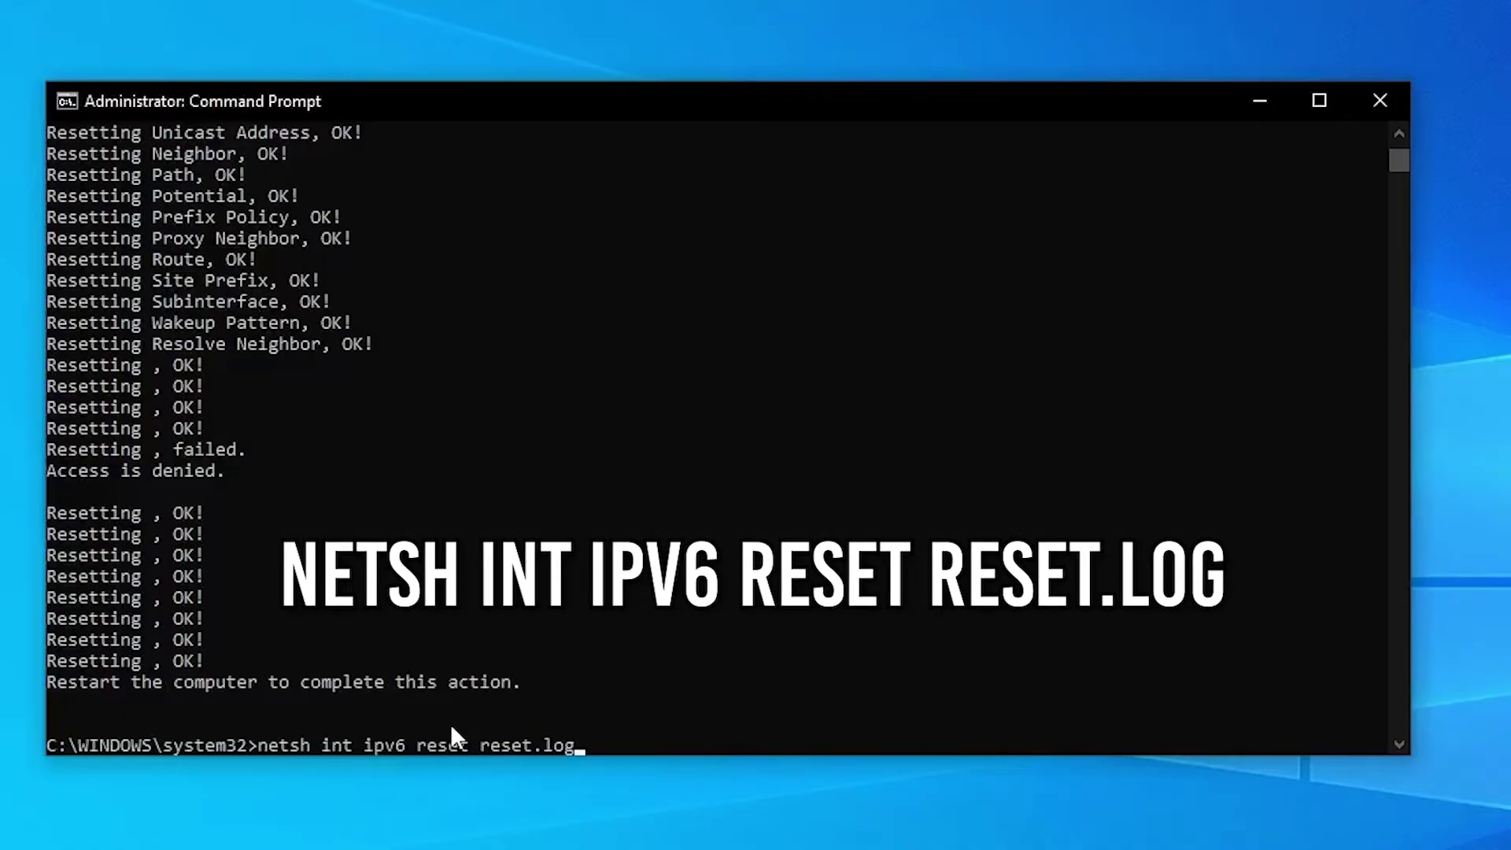
{"action": "key", "text": "Escape"}
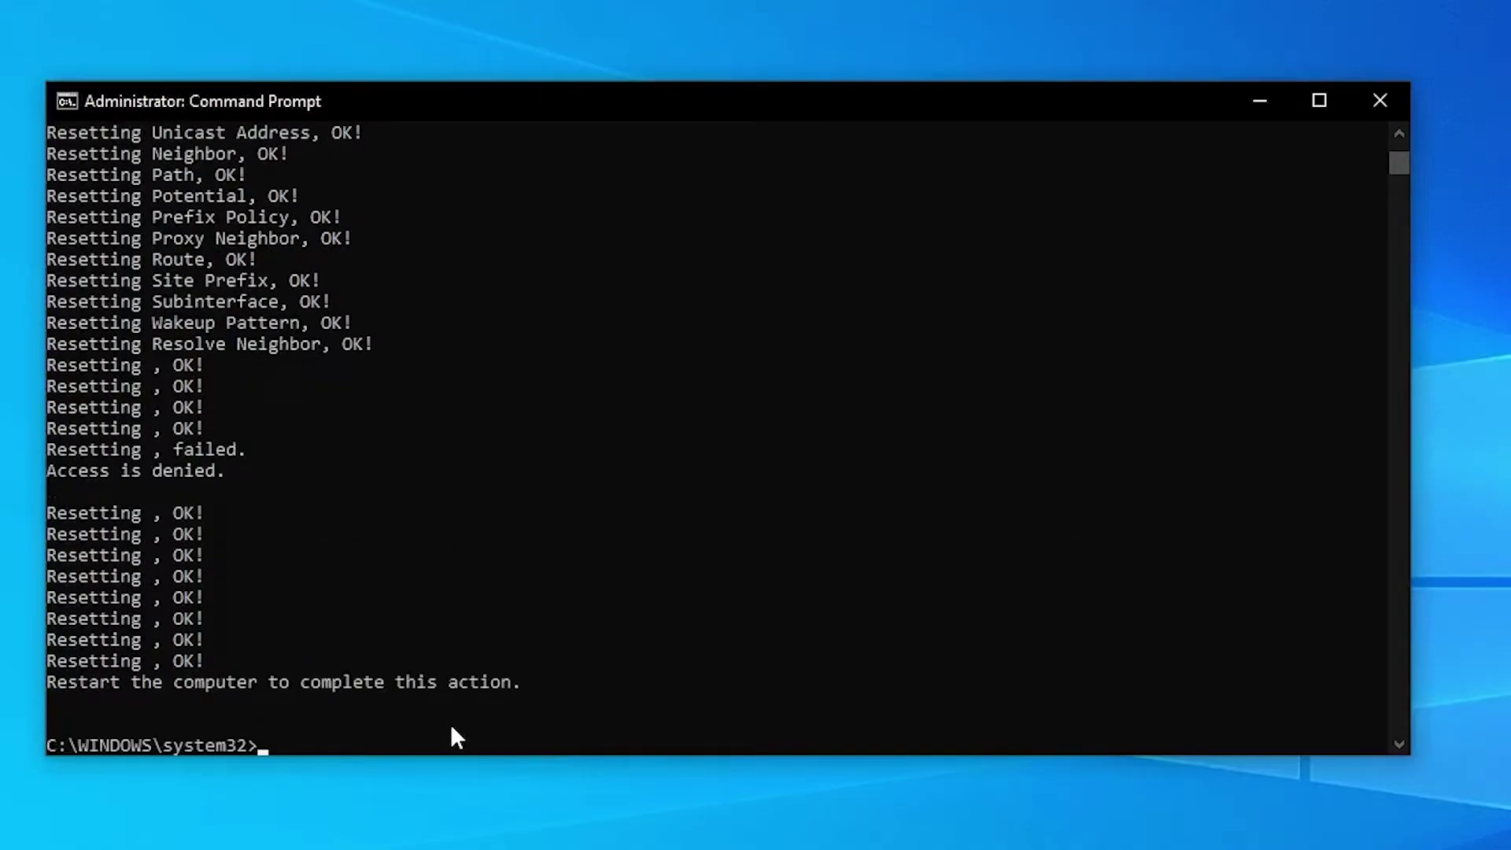
Close Command Prompt and bring up the Ethernet page of Network & Internet settings.
{"action": "left_click", "coordinate": [1378, 99]}
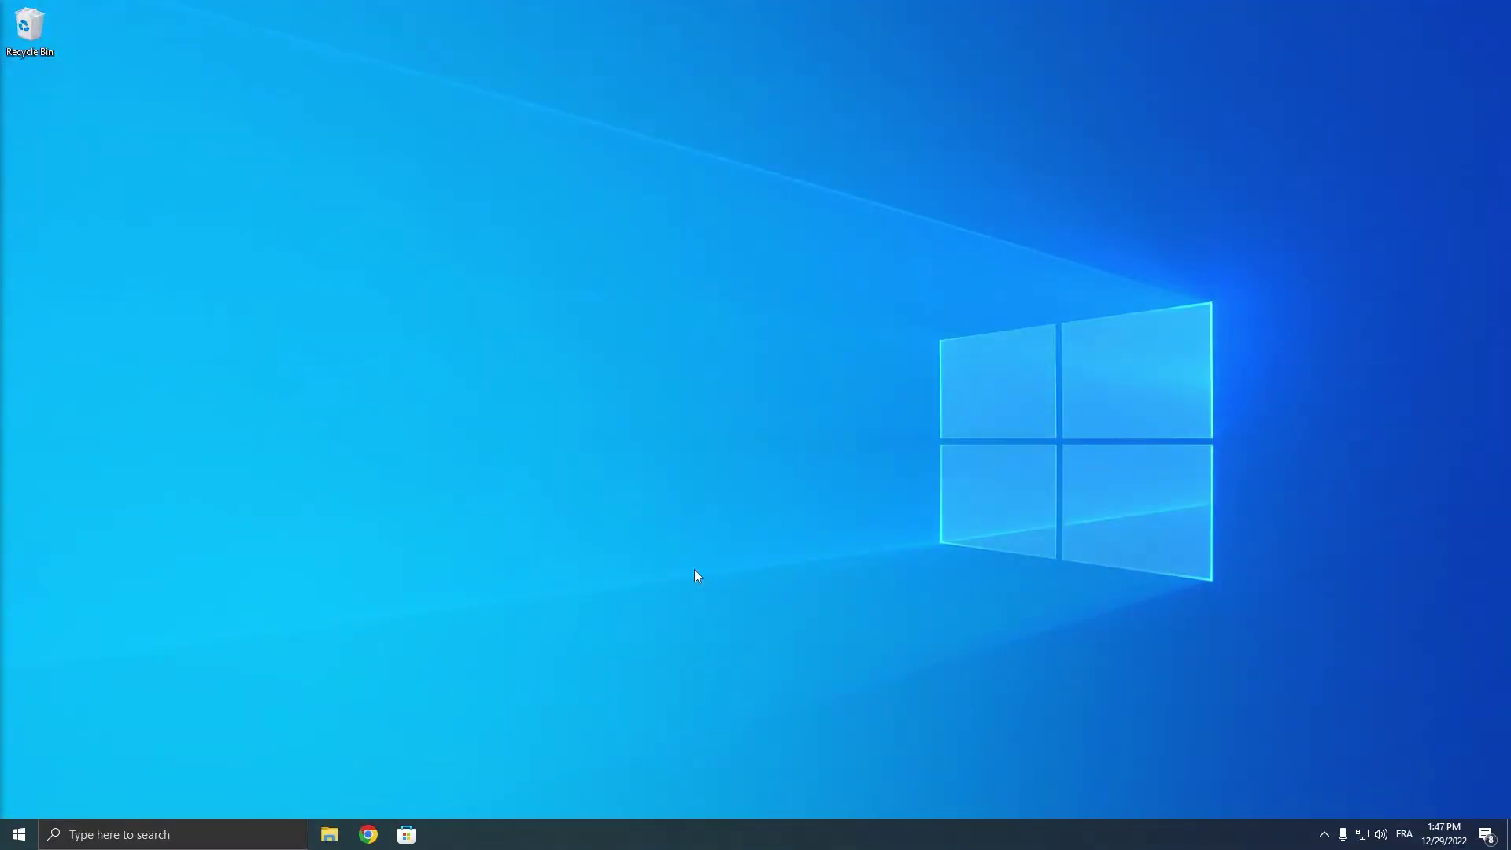
{"action": "right_click", "coordinate": [1362, 836]}
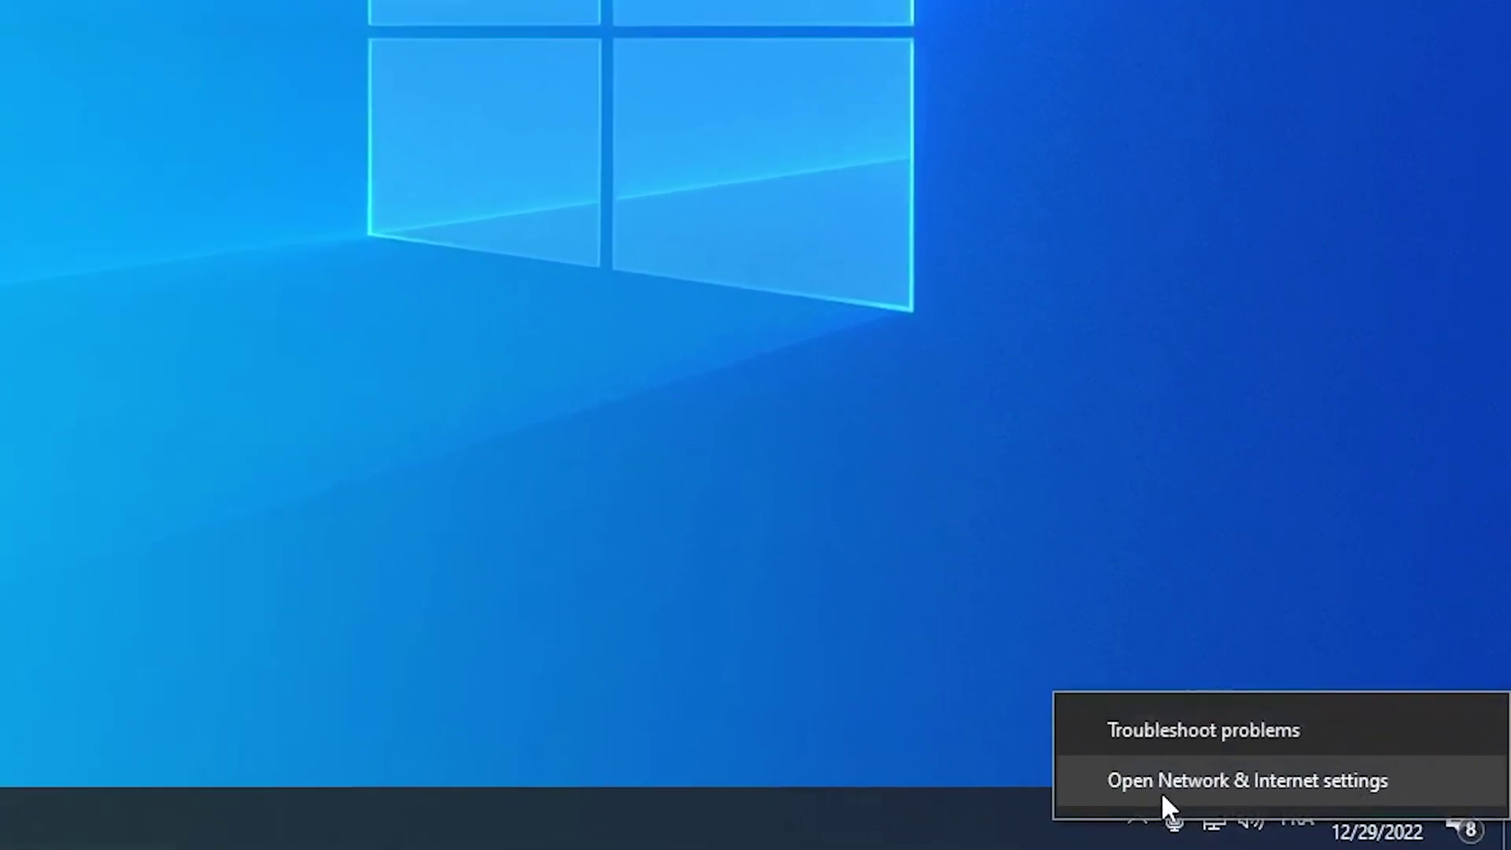
{"action": "left_click", "coordinate": [1232, 785]}
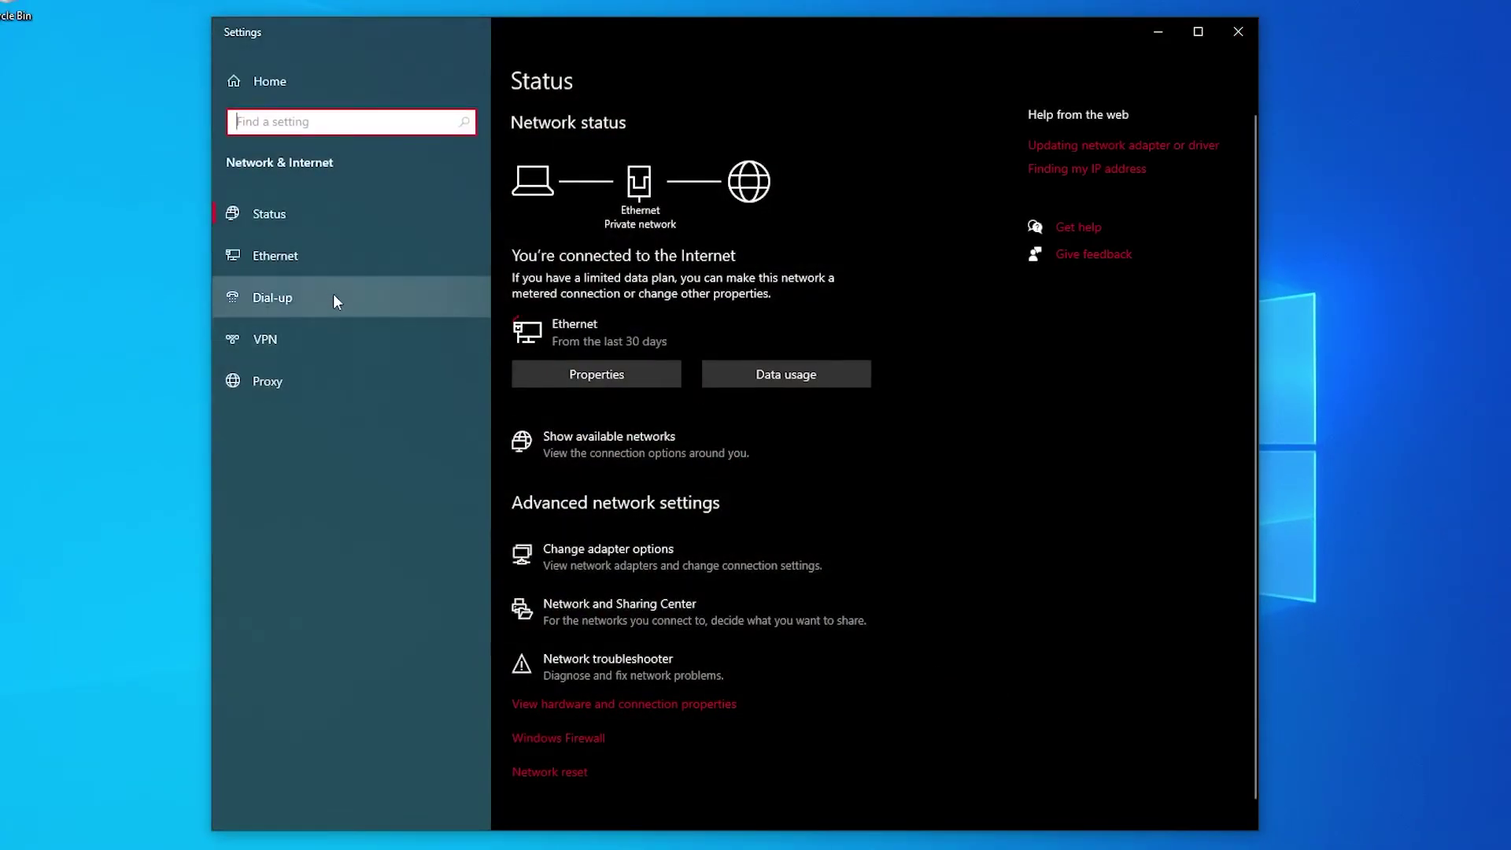
{"action": "left_click", "coordinate": [313, 258]}
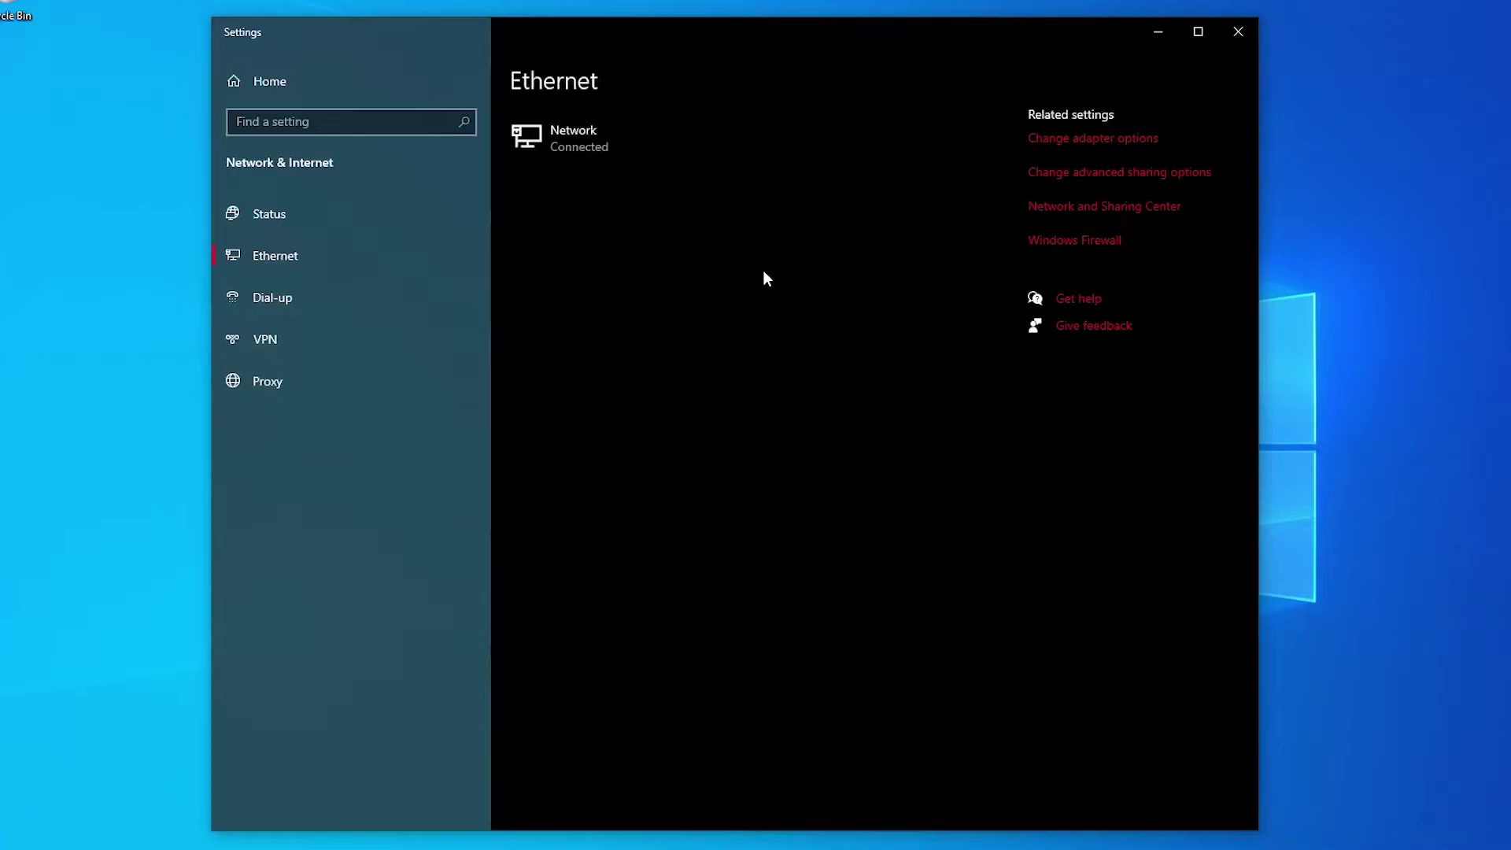
Open the Realtek Ethernet adapter's Advanced driver properties and select the Network Address property.
{"action": "left_click", "coordinate": [1115, 145]}
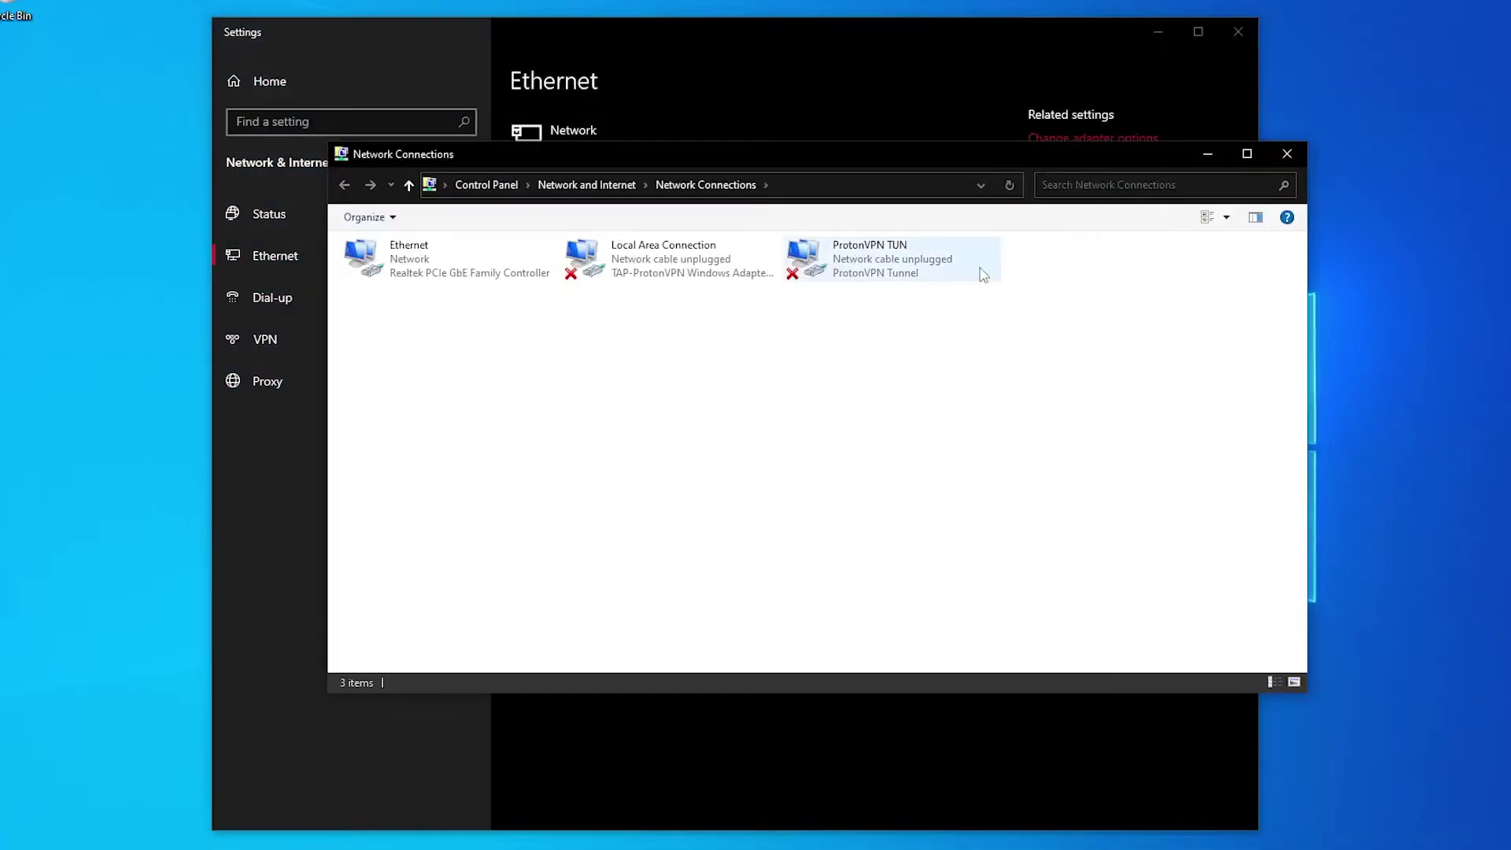
{"action": "right_click", "coordinate": [462, 256]}
{"action": "left_click", "coordinate": [517, 423]}
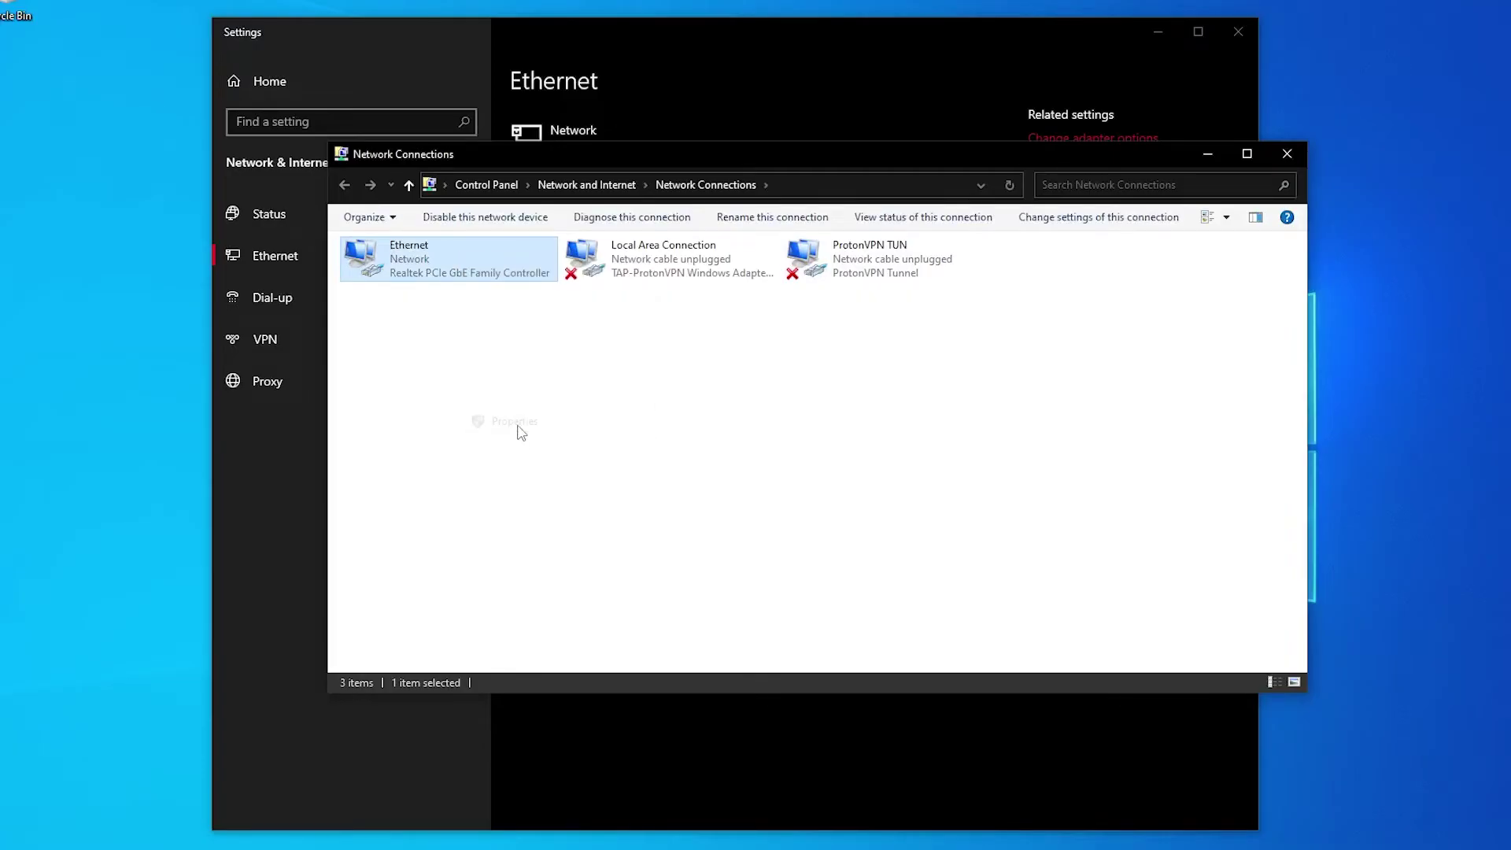
{"action": "left_click", "coordinate": [600, 336]}
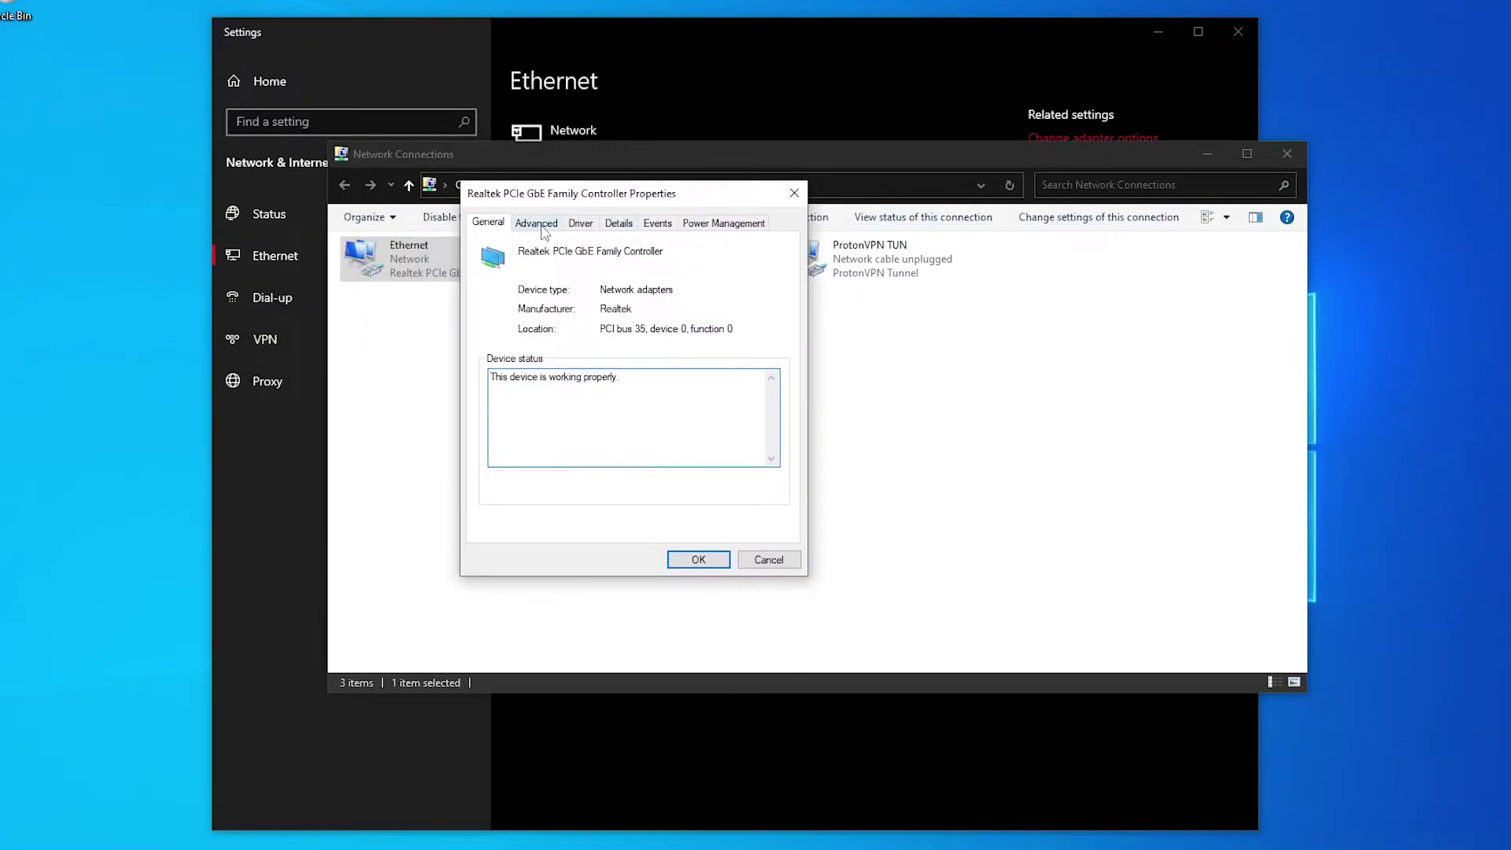
{"action": "left_click", "coordinate": [542, 228]}
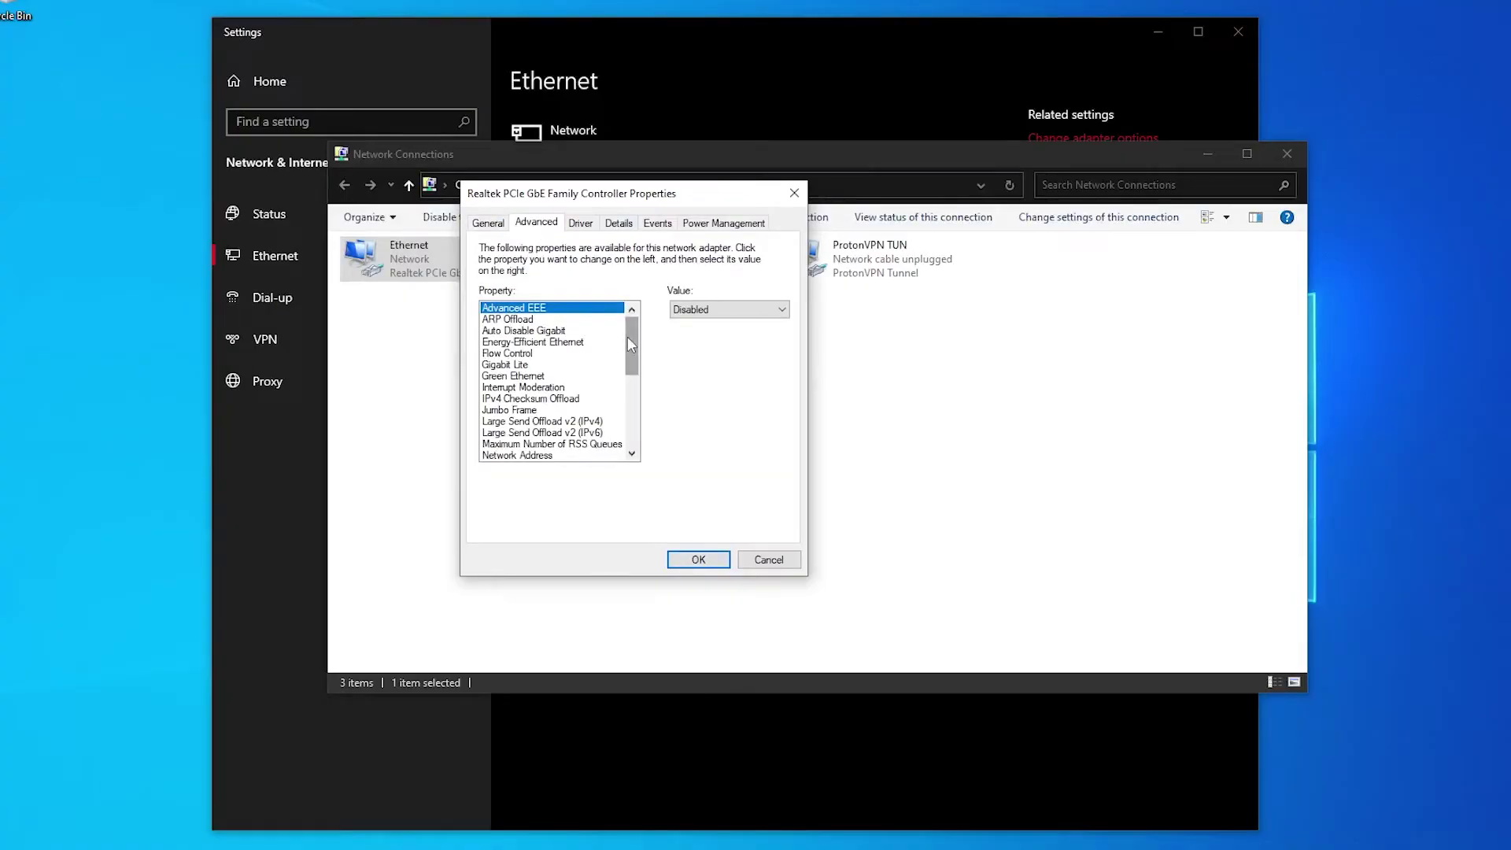
{"action": "left_click_drag", "start_coordinate": [627, 337], "coordinate": [631, 358]}
{"action": "left_click", "coordinate": [516, 400]}
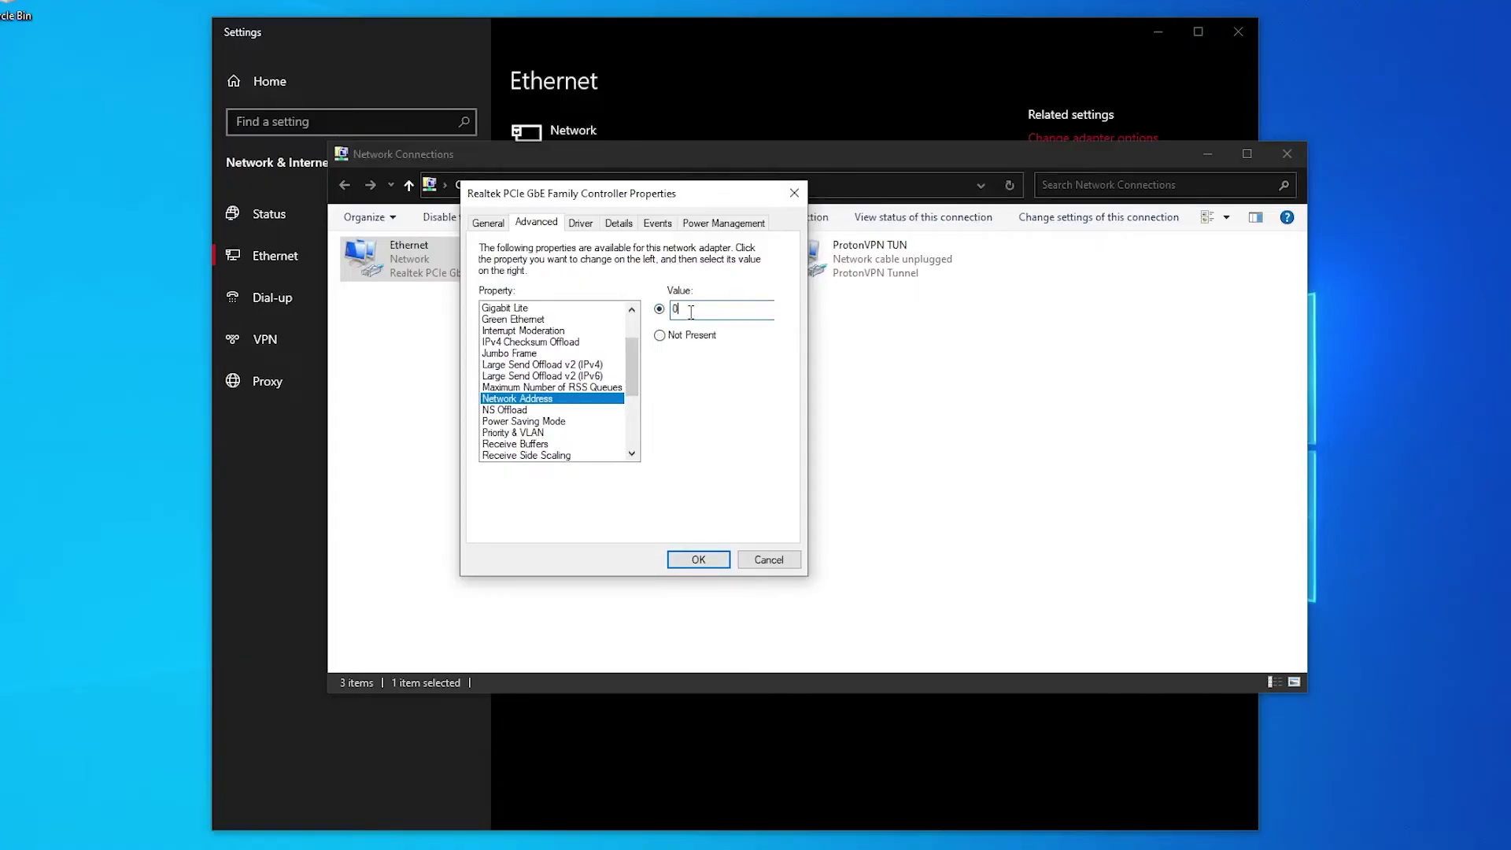
Apply the new network address, disable and re-enable Ethernet, then close Network Connections.
{"action": "left_click", "coordinate": [696, 560]}
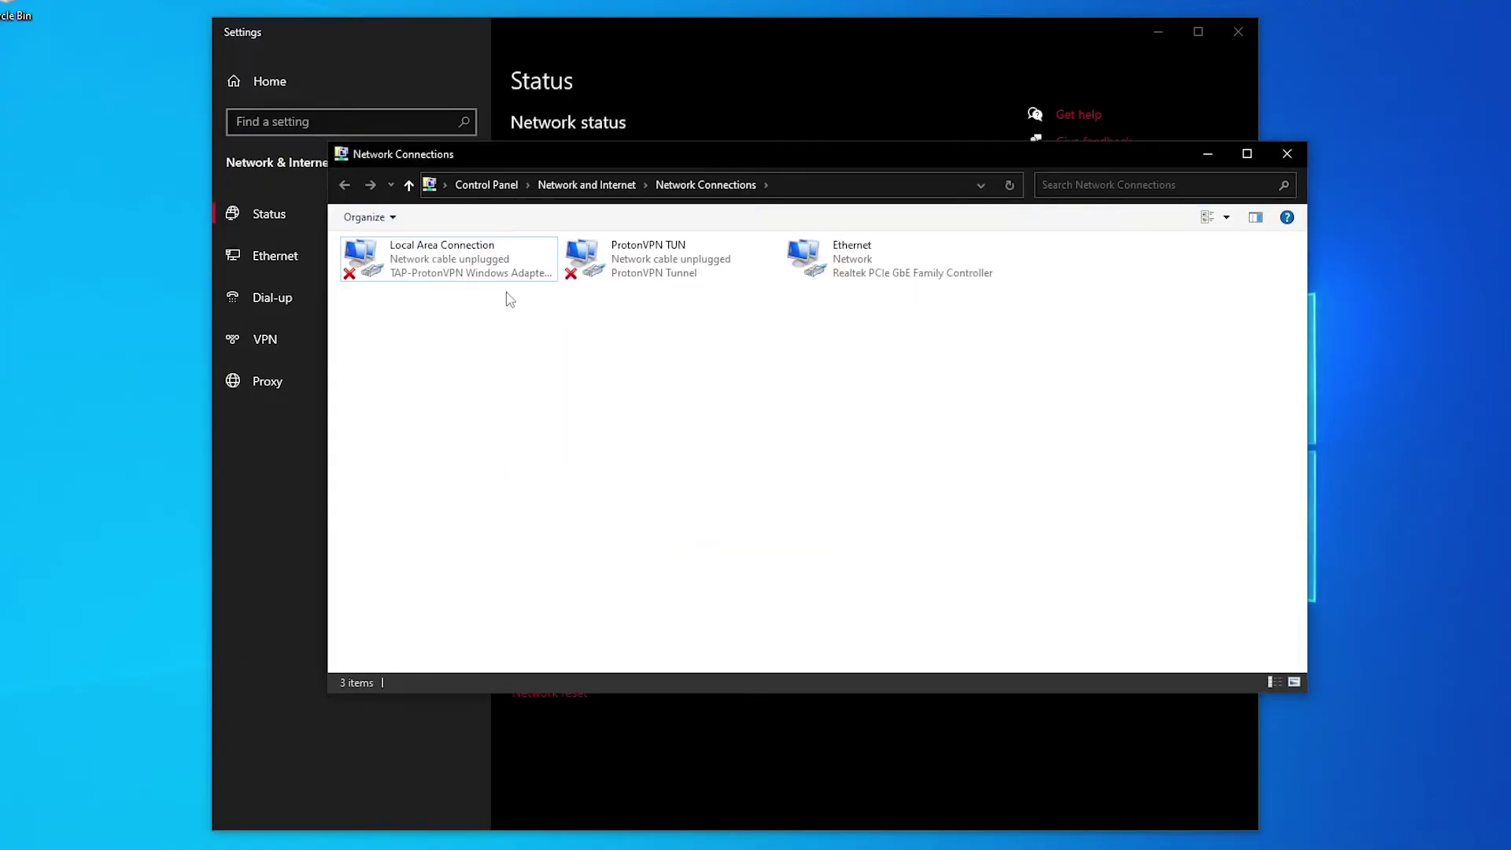
{"action": "left_click", "coordinate": [859, 270]}
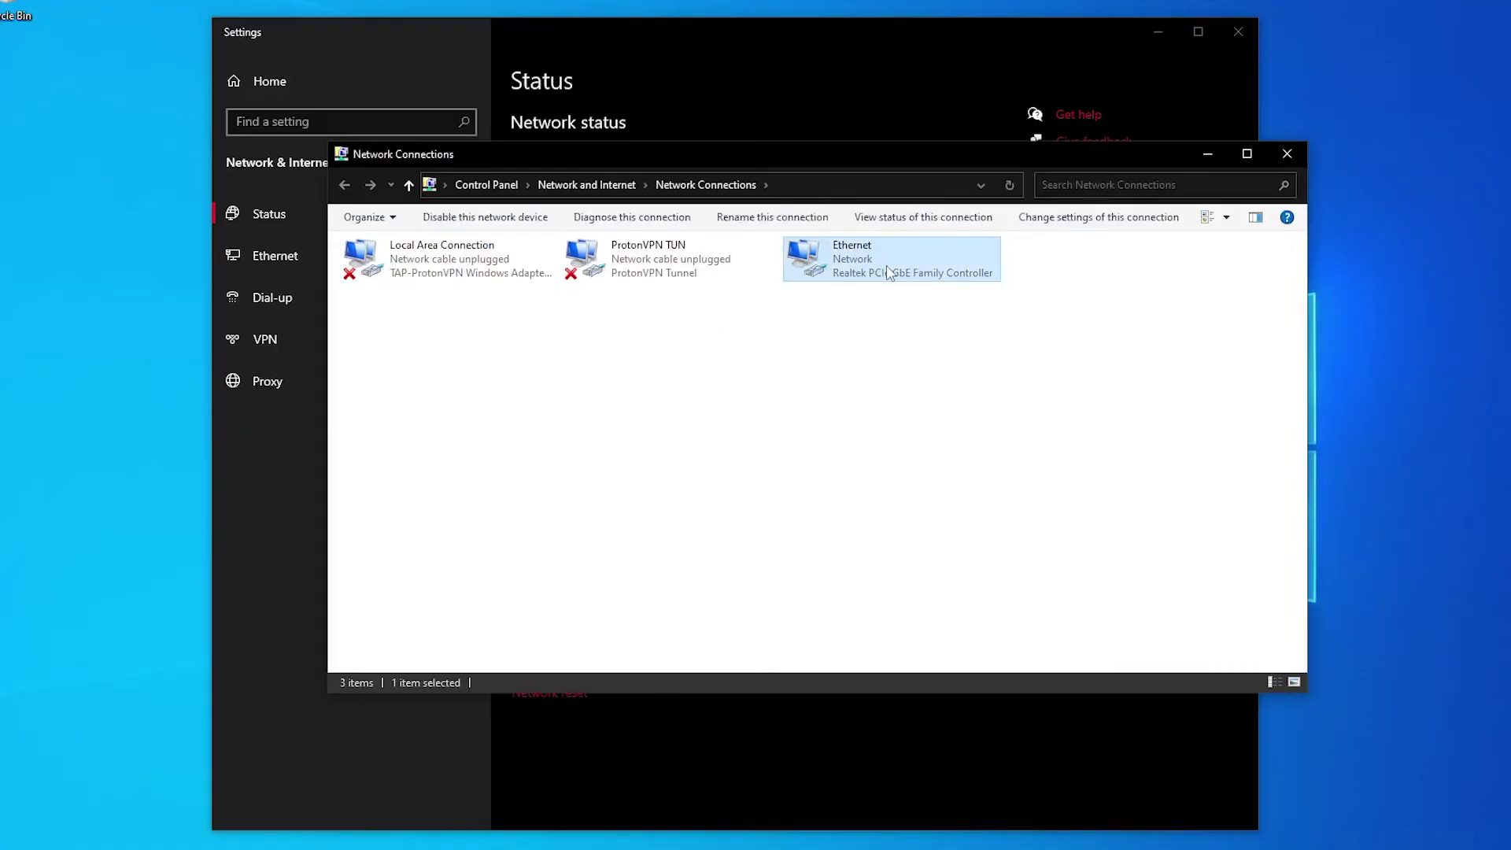
{"action": "right_click", "coordinate": [889, 271]}
{"action": "left_click", "coordinate": [936, 288]}
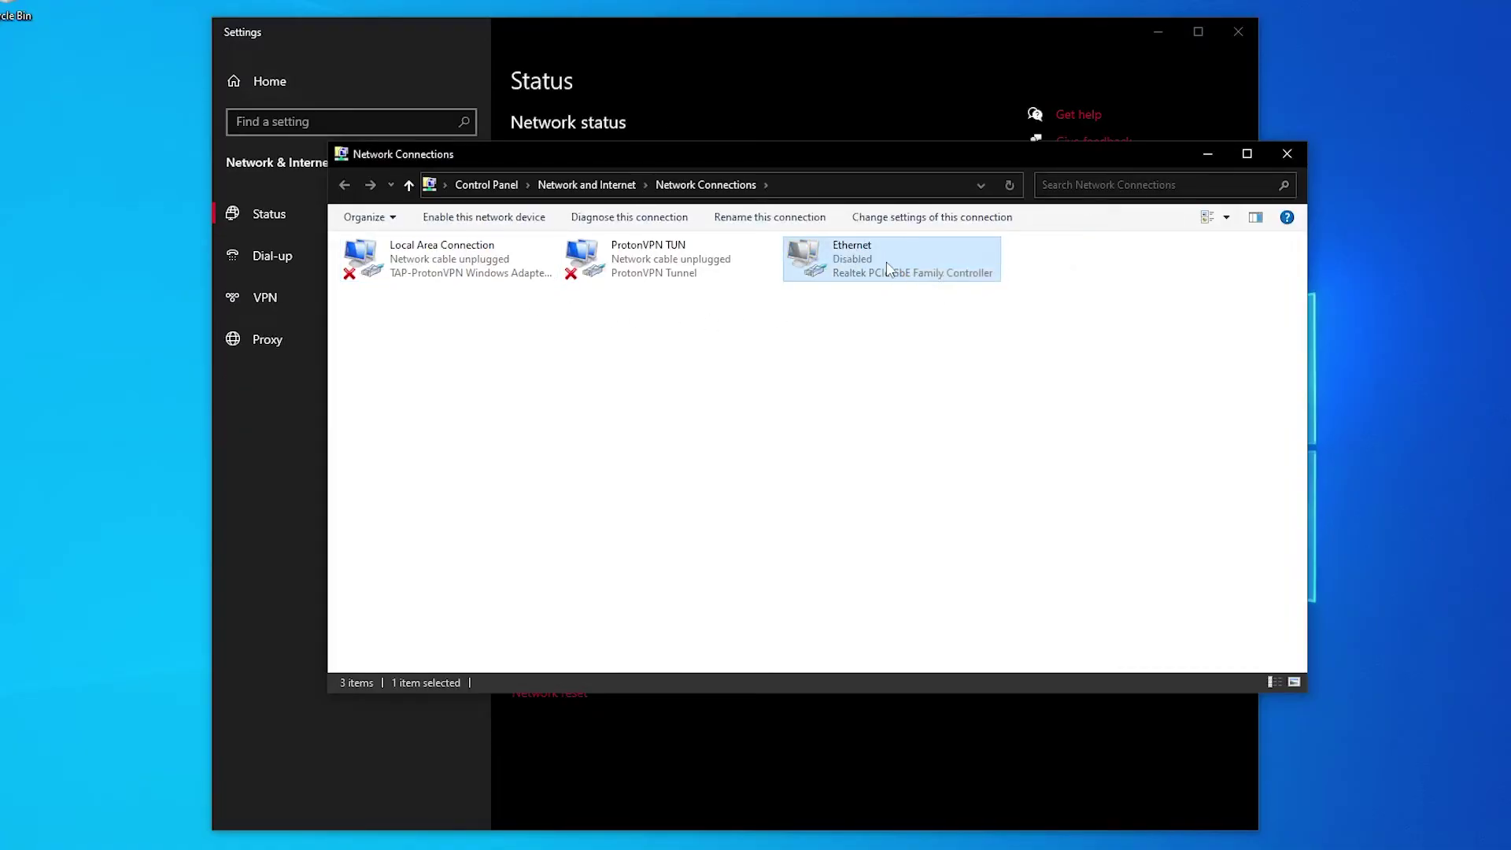
{"action": "right_click", "coordinate": [888, 271]}
{"action": "left_click", "coordinate": [935, 282]}
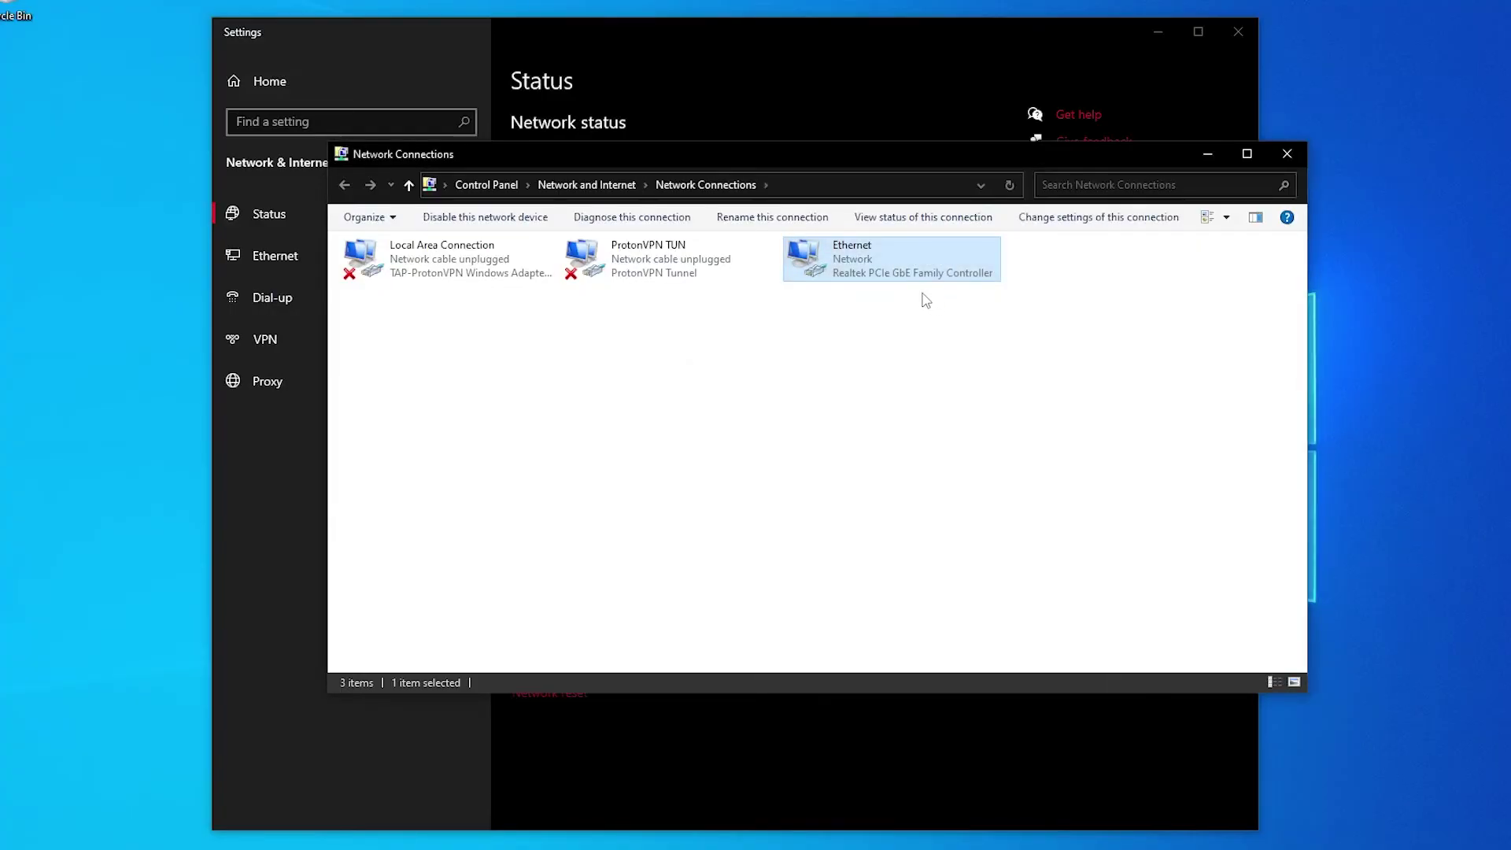
{"action": "left_click", "coordinate": [1208, 153]}
{"action": "left_click", "coordinate": [1238, 32]}
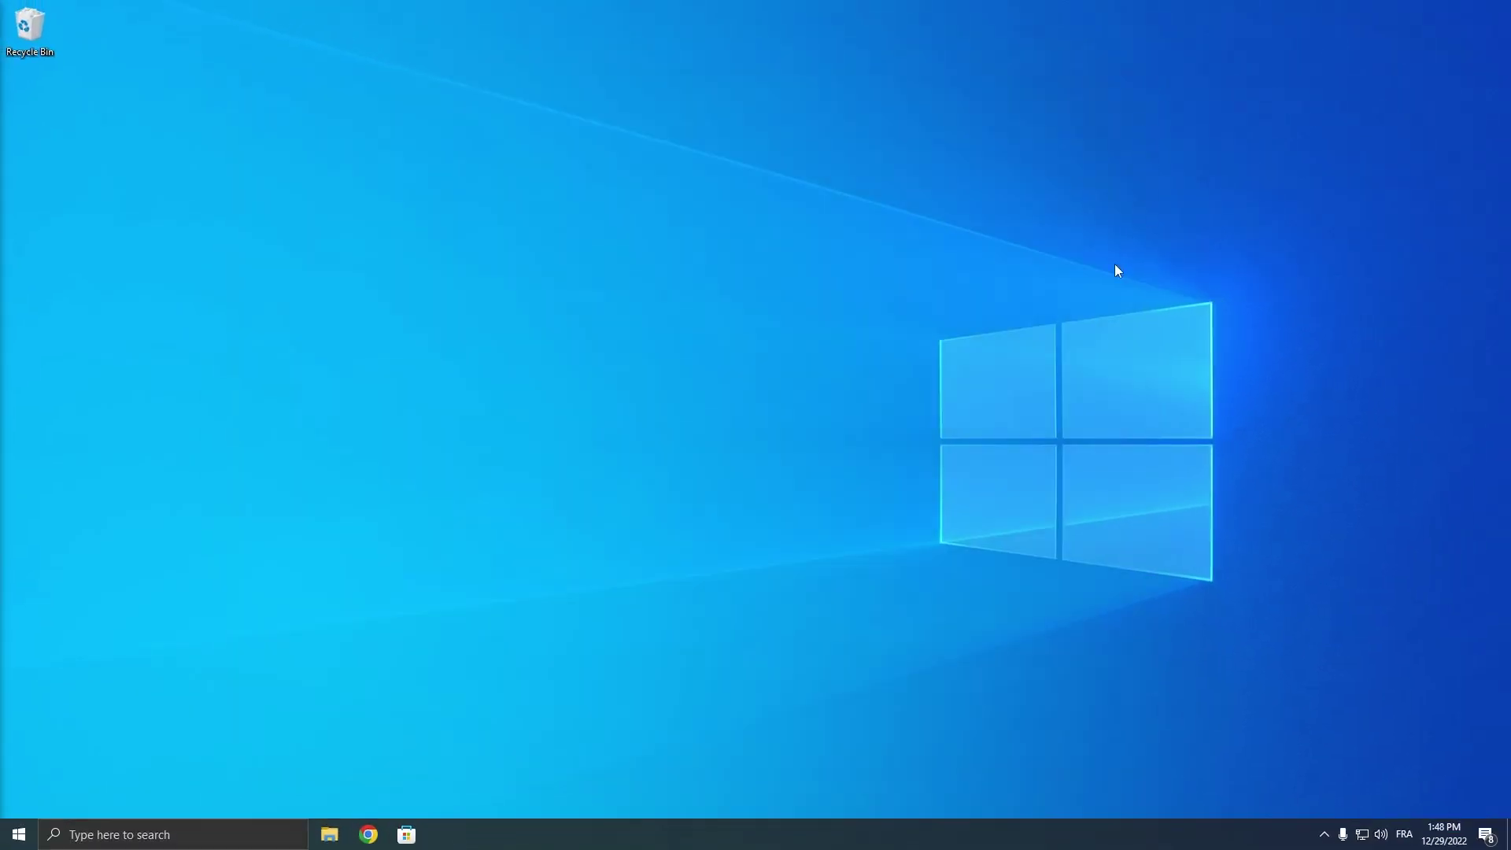